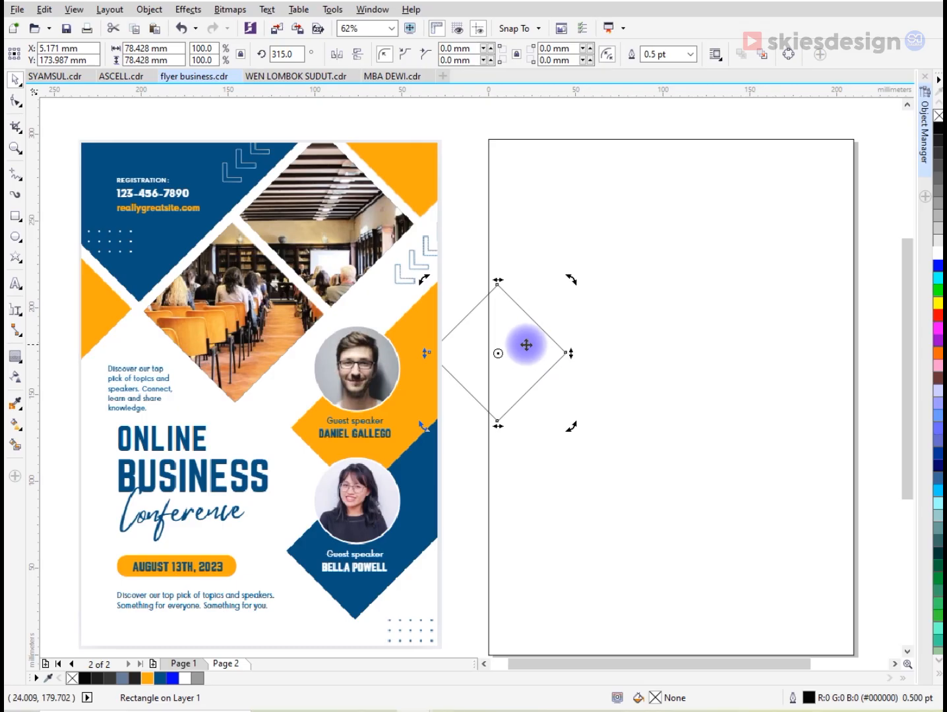
- Place the diamond across the page's left edge and copy it diagonally up to the right, leaving a narrow gap between them
left_click_drag(514, 338, 507, 335)
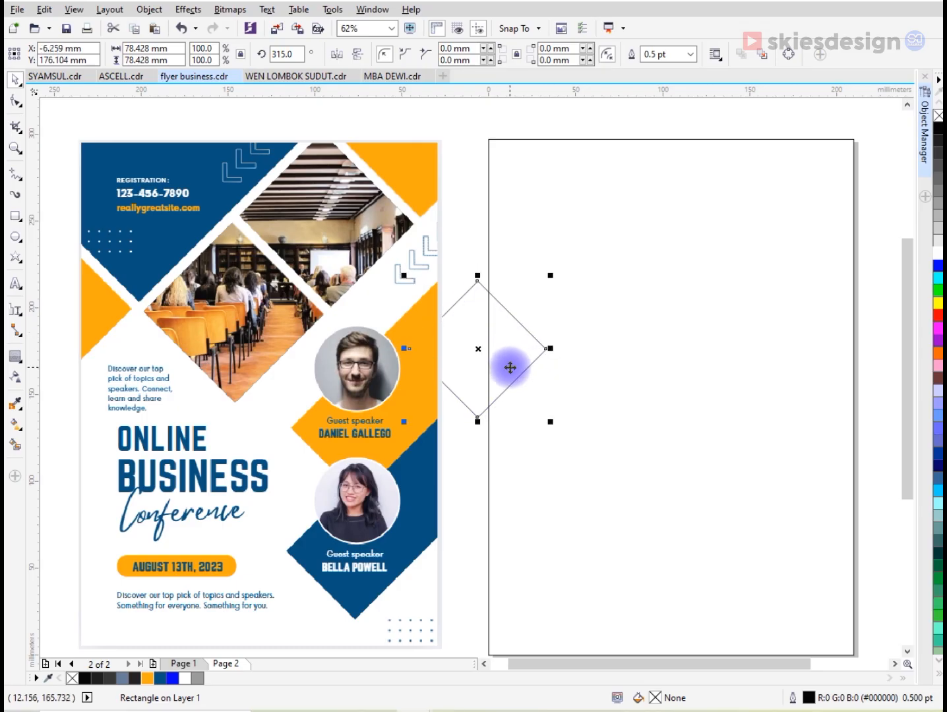
left_click_drag(510, 367, 583, 290)
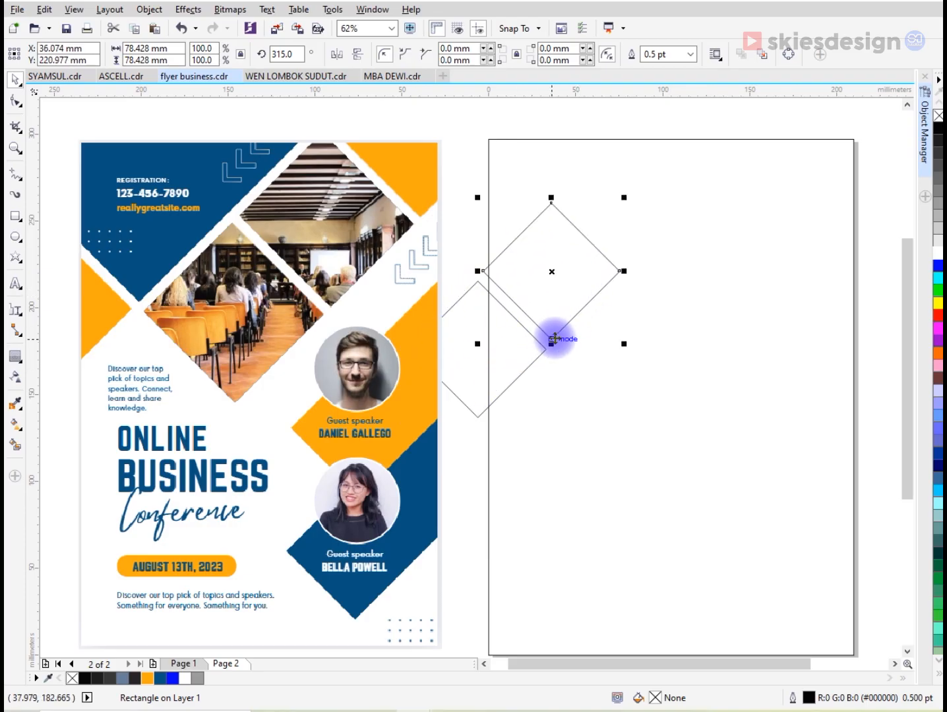
scroll(554, 338, "up", 2)
mouse_move(544, 338)
left_mouse_down()
mouse_move(535, 367)
mouse_move(556, 337)
left_mouse_up()
scroll(539, 360, "up", 1)
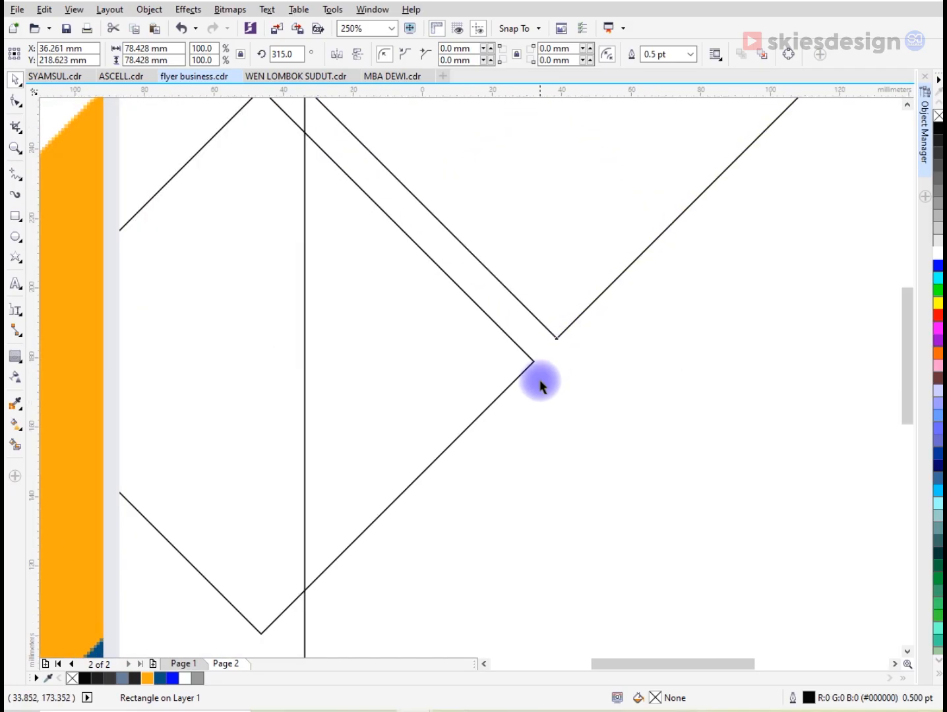
scroll(540, 386, "down", 2)
scroll(575, 318, "down", 1)
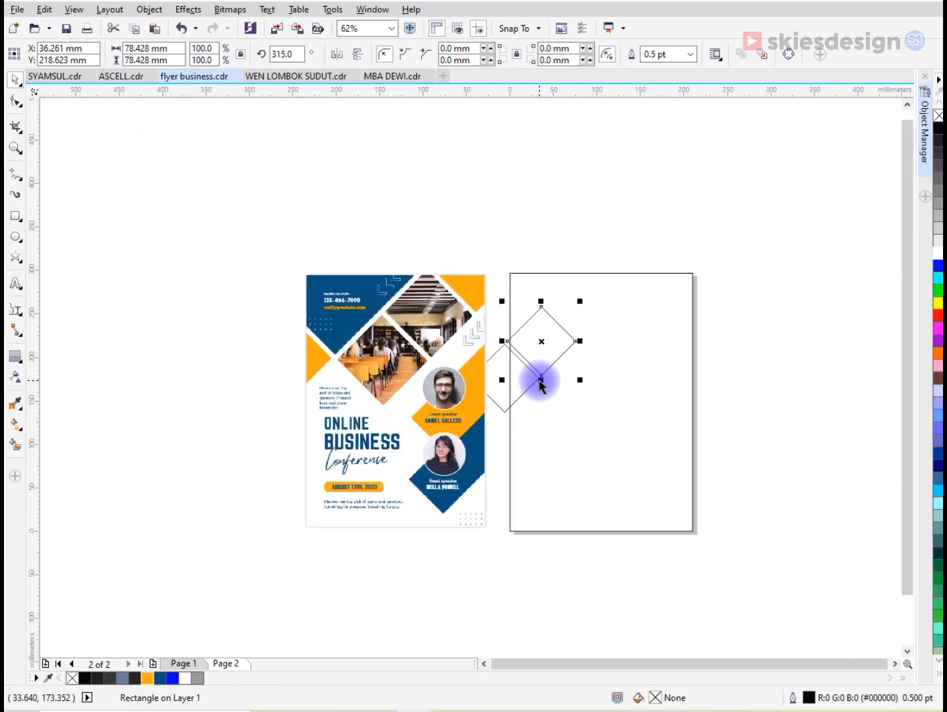
- Enlarge the upper diamond to about 209 mm, extending it beyond the page's top edge with its bottom corner near the small diamond
scroll(586, 315, "up", 1)
left_click_drag(584, 294, 701, 145)
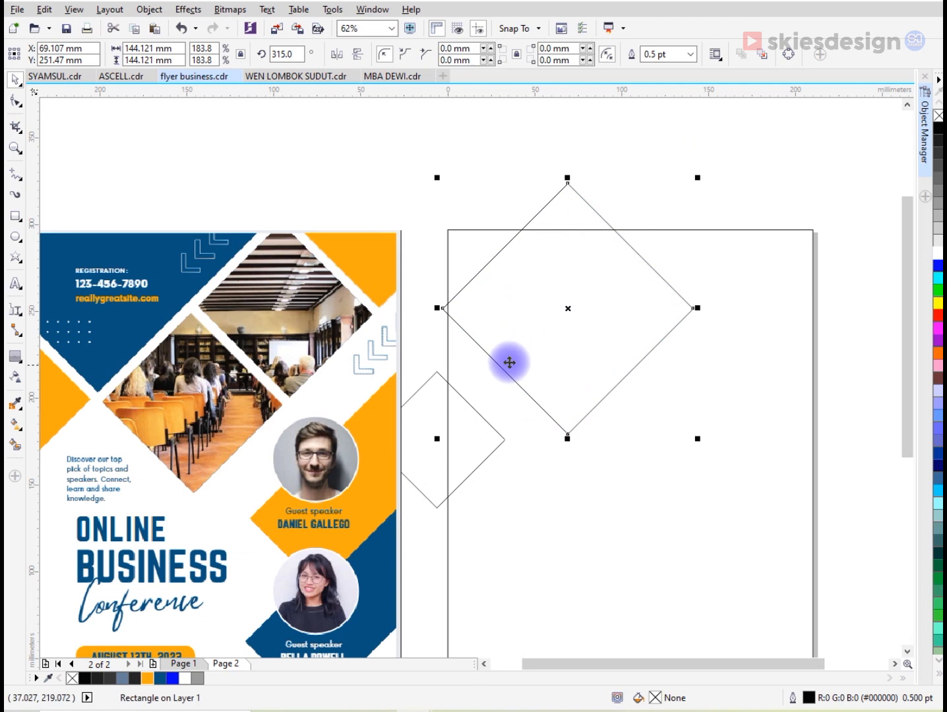
scroll(460, 253, "down", 1)
left_click_drag(448, 236, 402, 168)
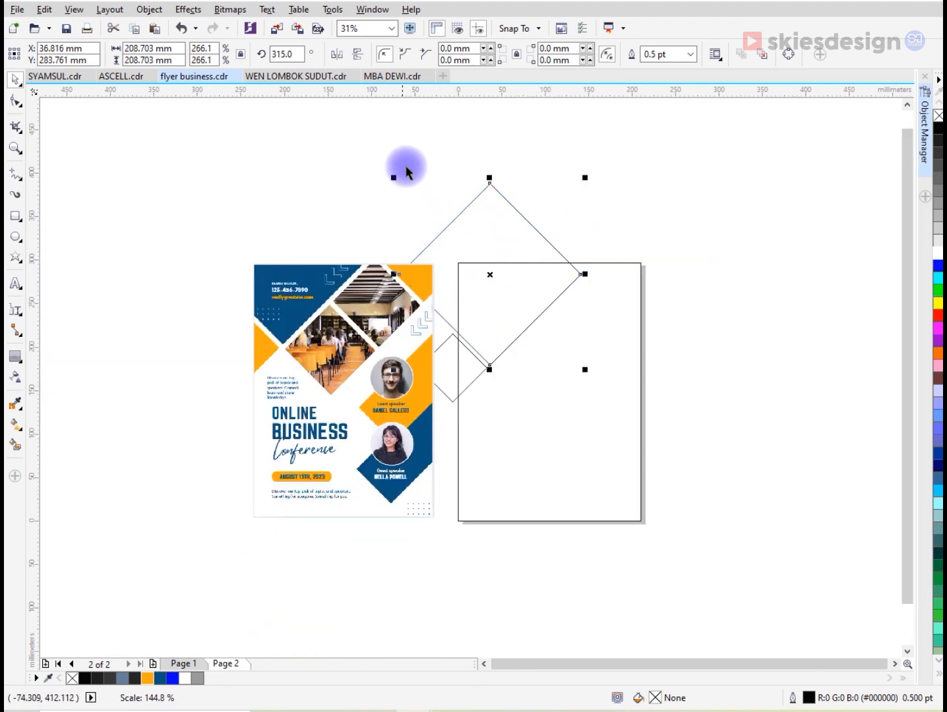
scroll(528, 298, "up", 1)
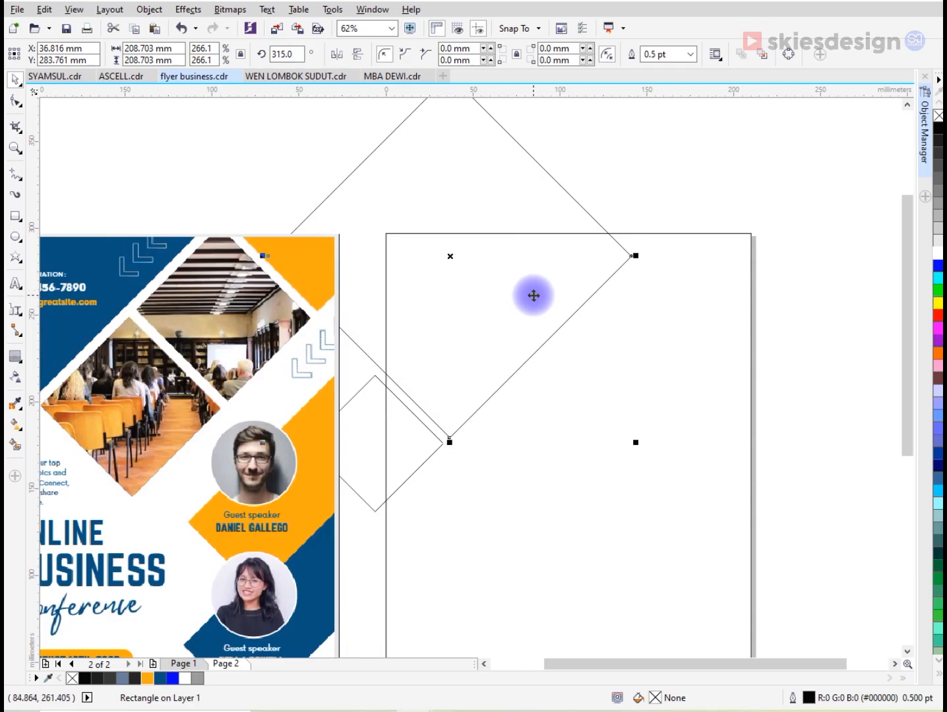
scroll(534, 296, "down", 1)
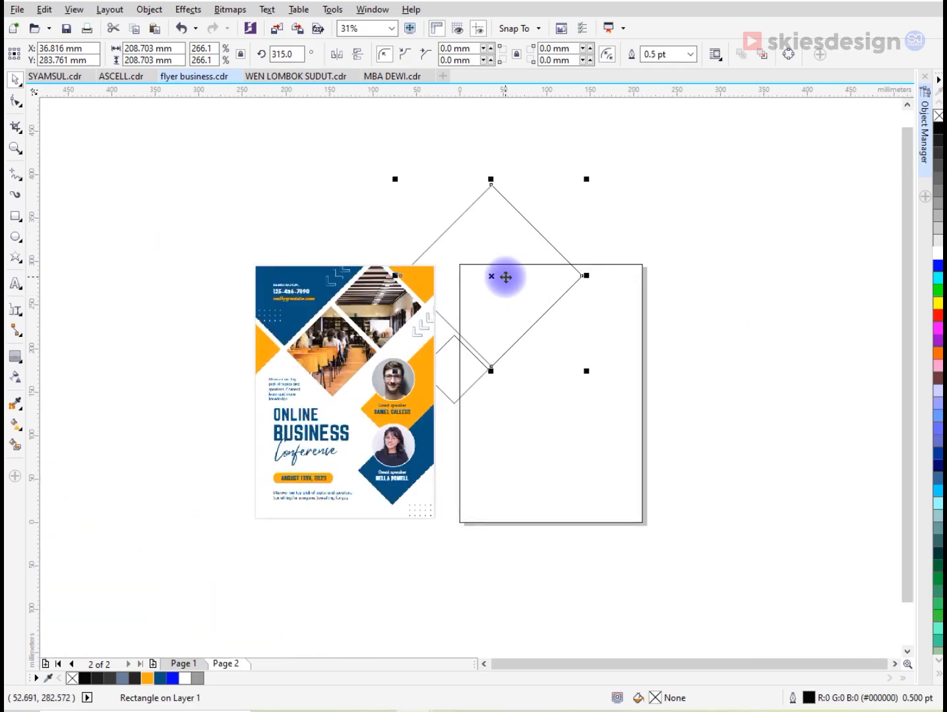
scroll(505, 275, "up", 1)
scroll(482, 455, "up", 1)
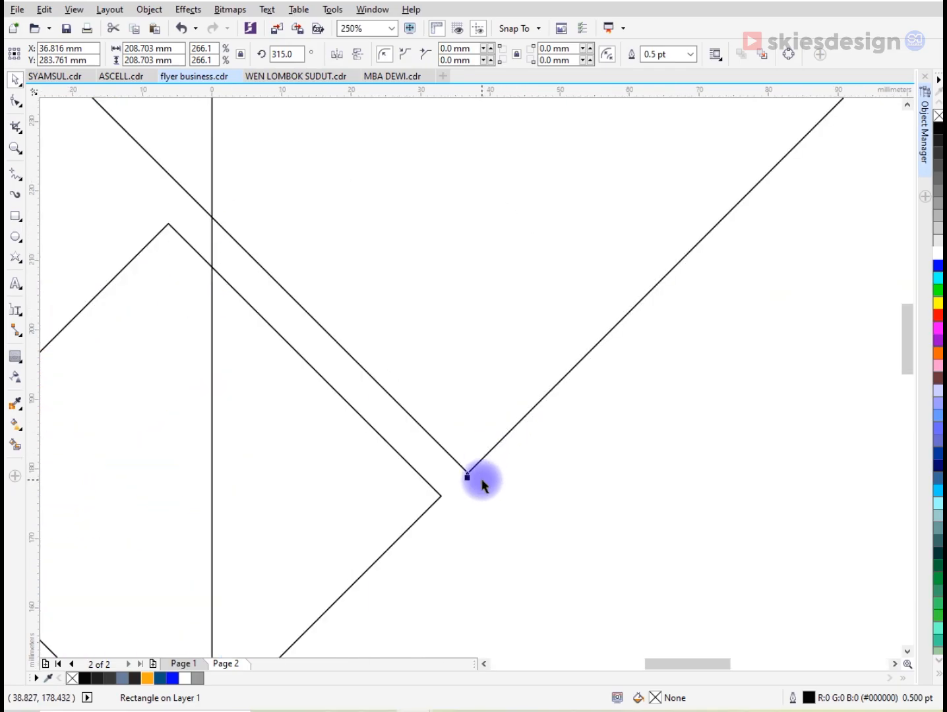
scroll(471, 471, "down", 1)
scroll(529, 387, "down", 1)
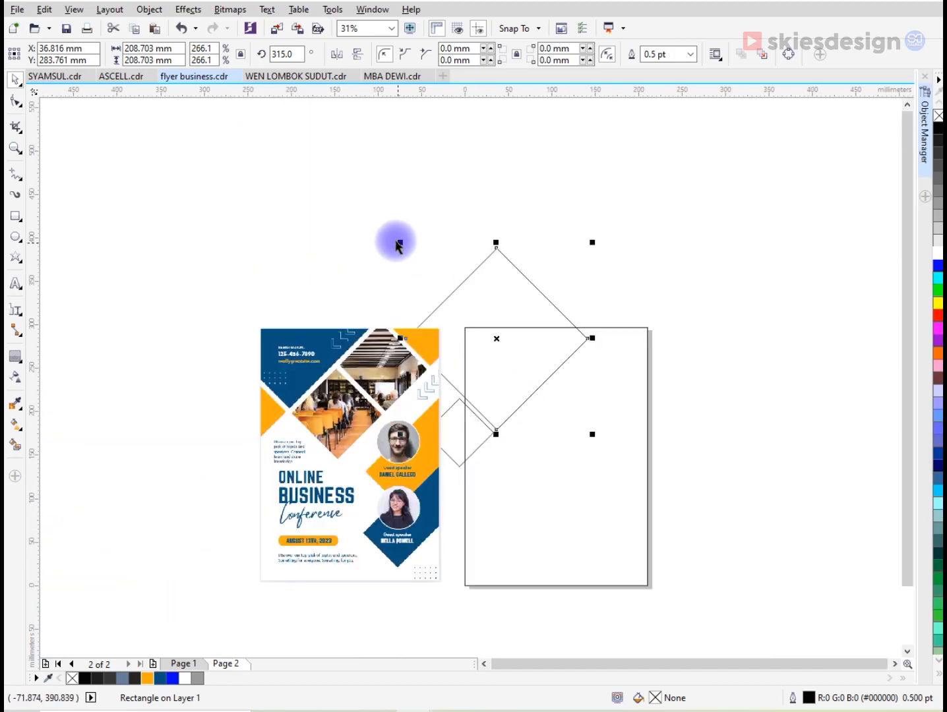
- Enlarge the upper diamond to about 247 mm and shift its bottom corner just past the small diamond's right corner
left_click_drag(401, 239, 367, 197)
scroll(487, 402, "up", 1)
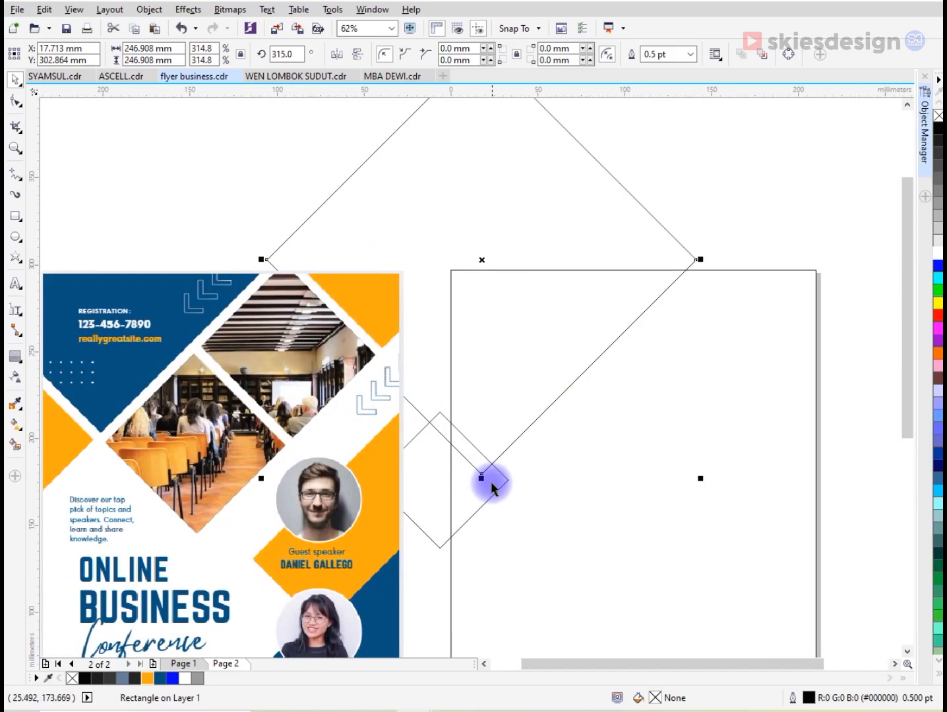
left_click_drag(482, 475, 501, 476)
scroll(524, 483, "up", 1)
scroll(501, 477, "up", 4)
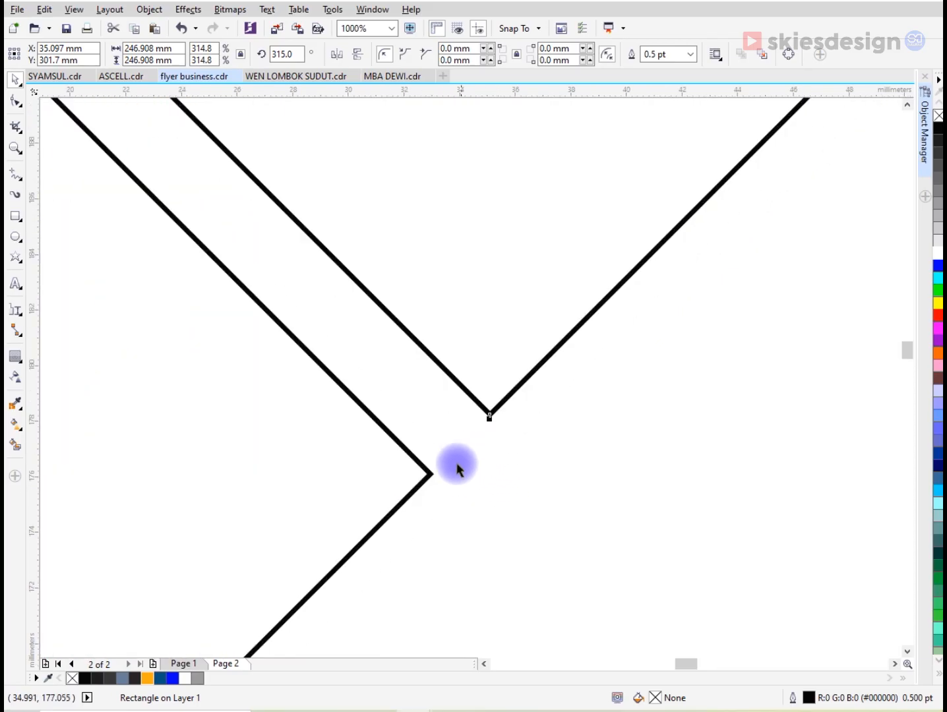
scroll(464, 461, "down", 3)
scroll(460, 473, "down", 2)
scroll(457, 472, "down", 1)
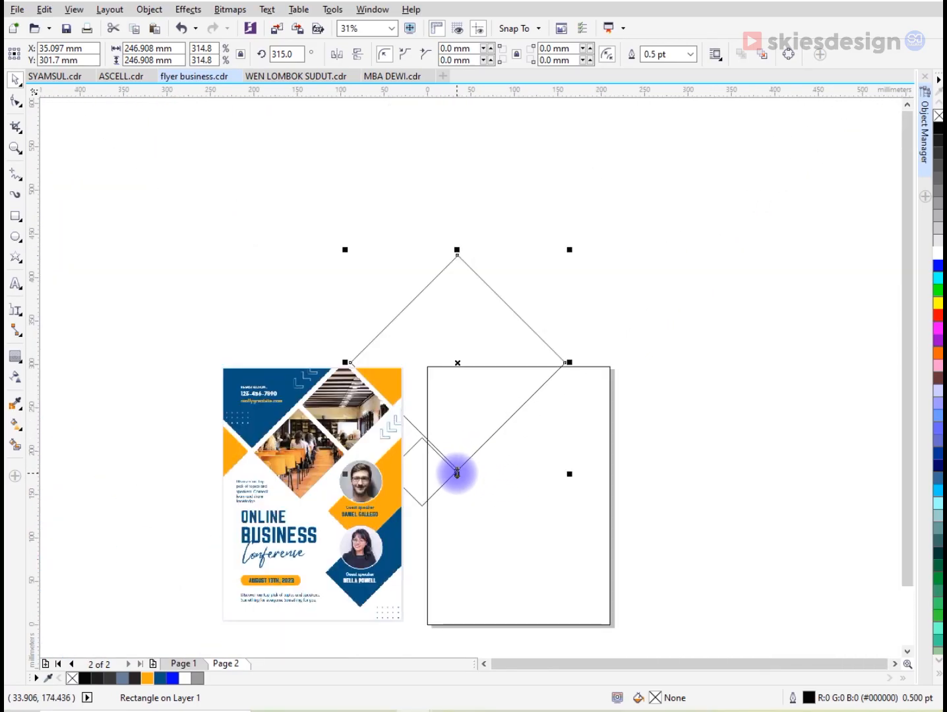
- Move the large and small diamonds together slightly upward, keeping their spacing
left_click(440, 476, "shift")
left_click_drag(474, 427, 476, 413)
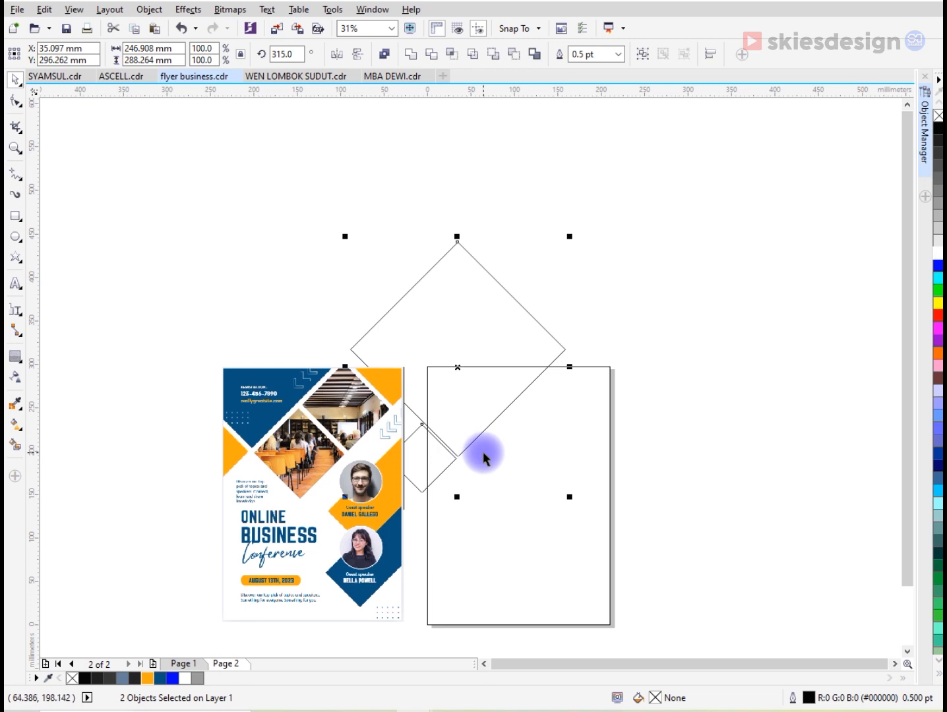
scroll(482, 452, "up", 1)
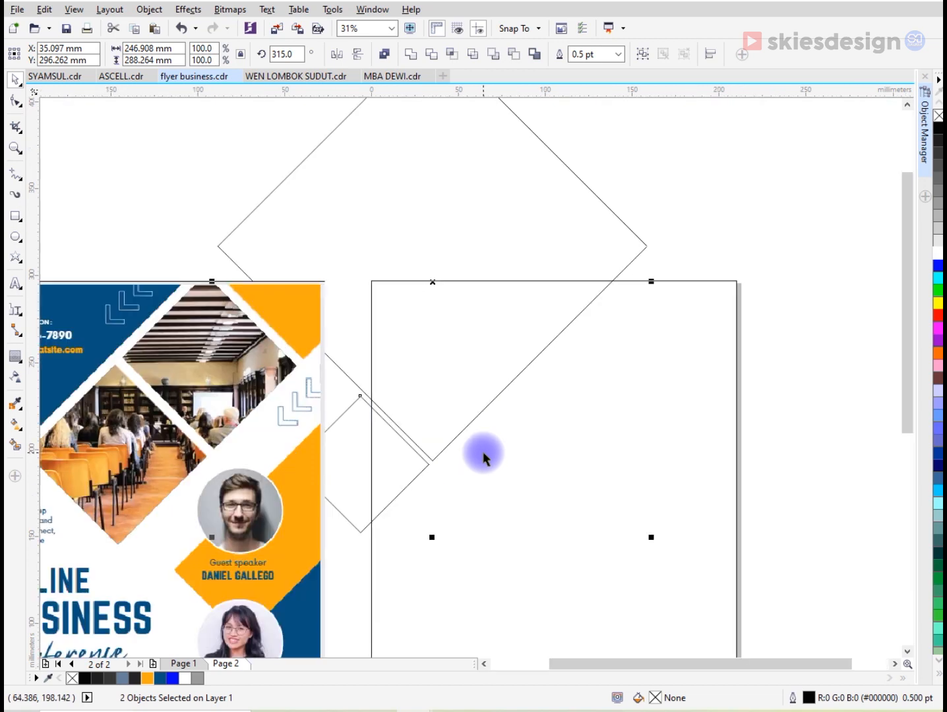
left_click(193, 156)
- Place an approximately 81 mm copy of the small diamond on the large diamond's lower-right side, and undo the small diamond's last move
left_click_drag(332, 173, 464, 277)
left_click(775, 145)
left_click(665, 241)
left_click_drag(782, 132, 641, 279)
left_click_drag(568, 391, 398, 464)
left_click(400, 458)
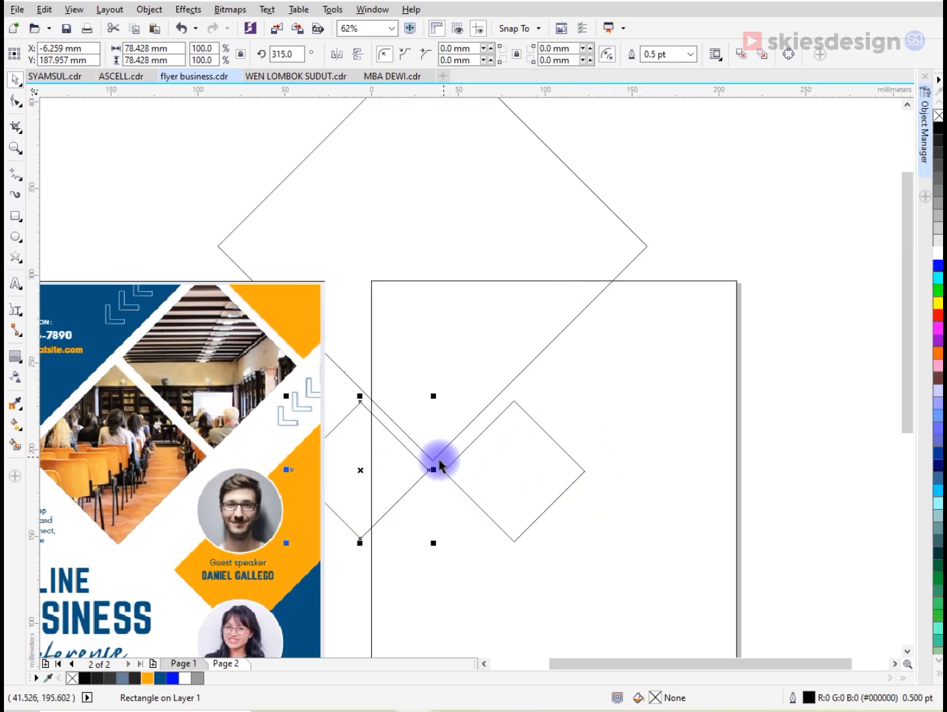
key("ctrl+z")
scroll(420, 470, "up", 2)
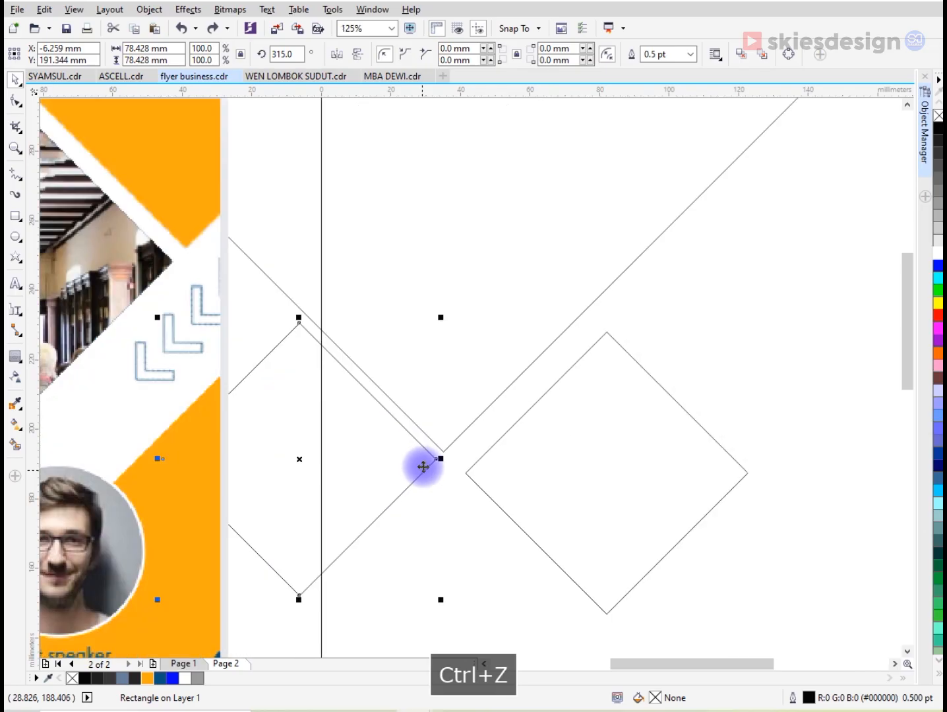
- Move the copied diamond so its left corner sits just below the large diamond's bottom corner, with a narrow gap along the shared edges
left_click(465, 403)
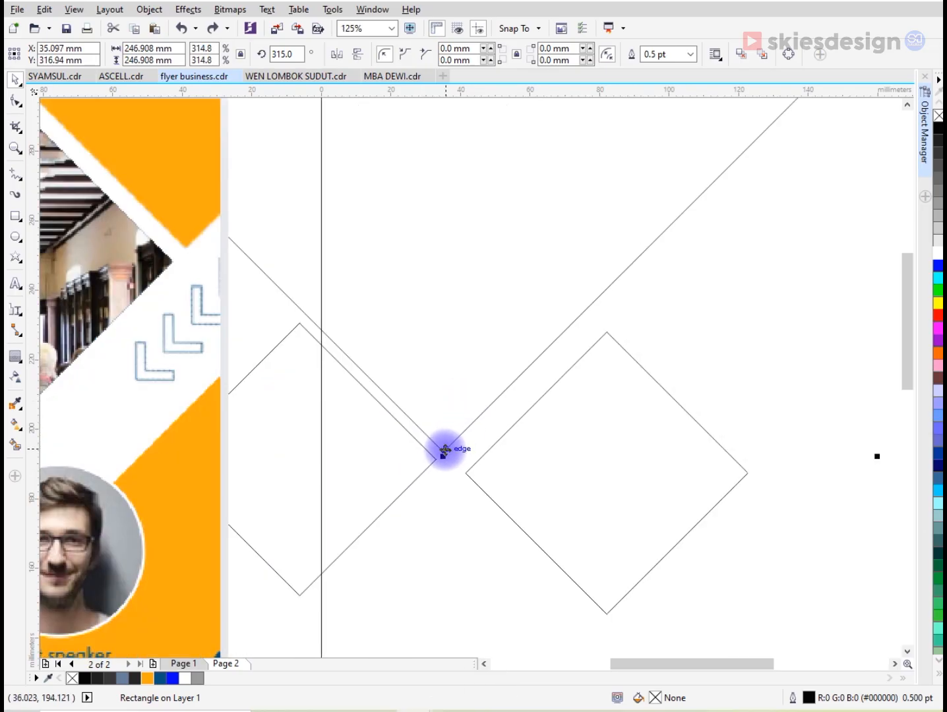
scroll(446, 451, "up", 4)
left_click_drag(442, 449, 465, 437)
scroll(461, 437, "down", 6)
scroll(477, 449, "up", 2)
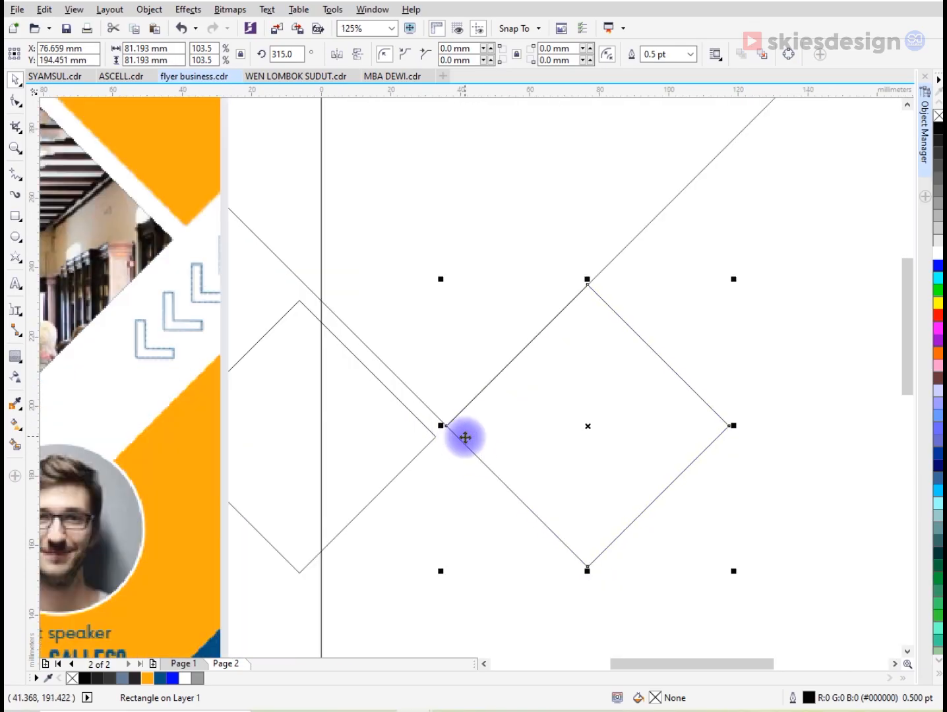
scroll(465, 437, "down", 4)
scroll(456, 437, "up", 4)
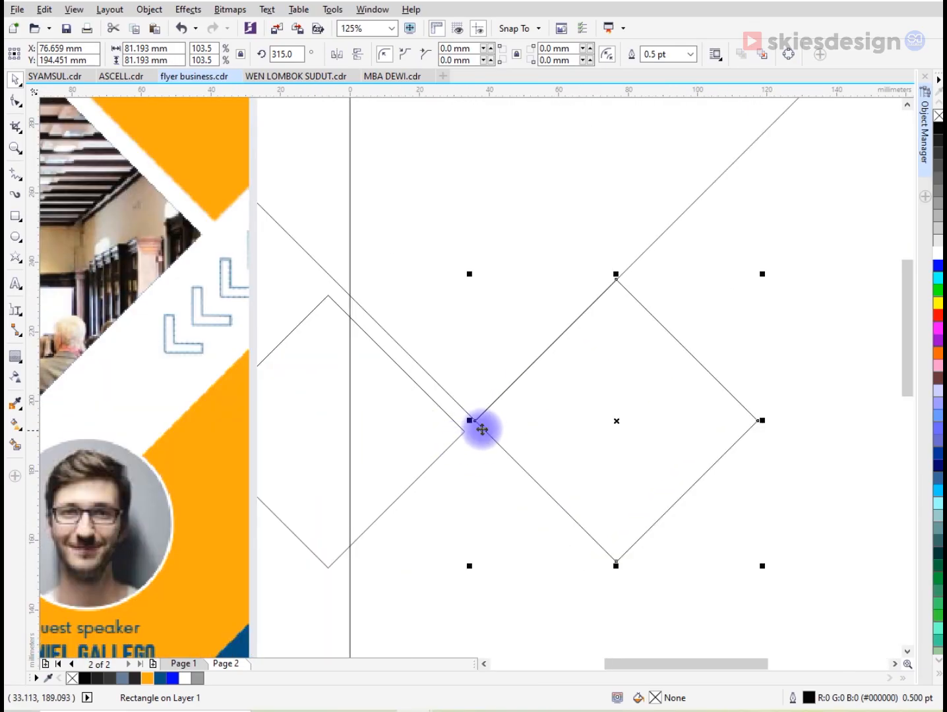
scroll(476, 429, "up", 4)
left_click_drag(474, 405, 503, 438)
scroll(513, 452, "down", 4)
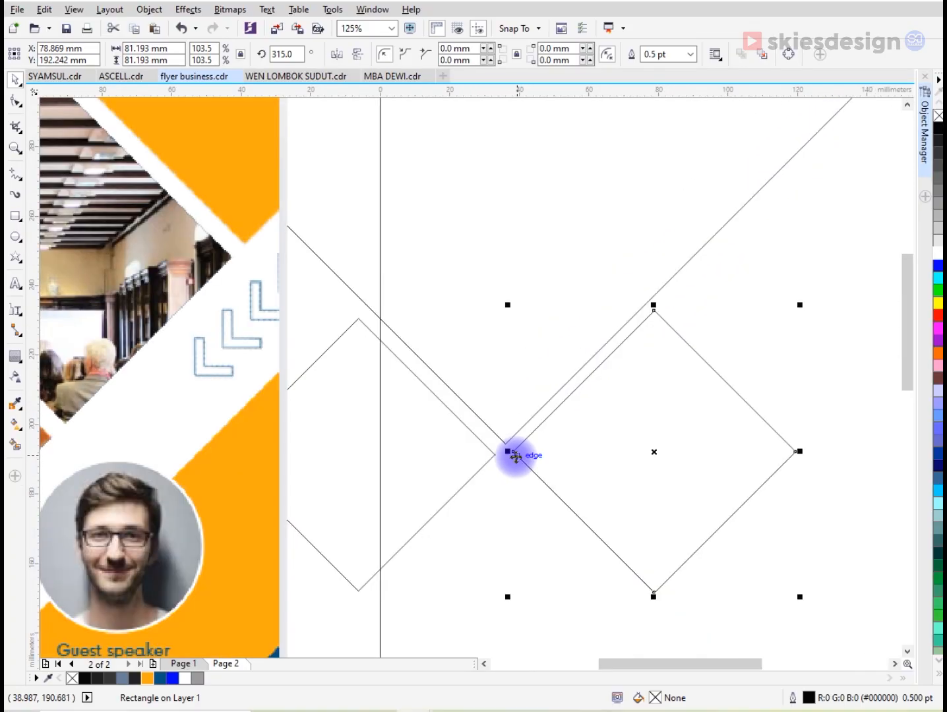
- Align the right diamond's centre height with the left small diamond and shift it slightly right to widen the gap
left_click(489, 456, "shift")
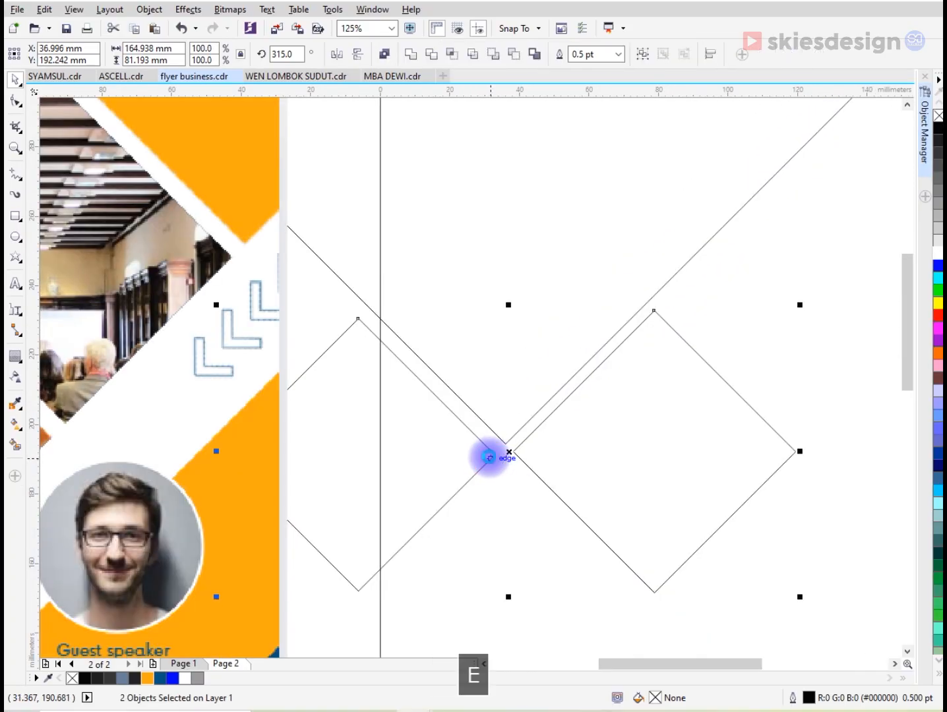
key("e")
left_click(257, 405)
left_click(567, 456)
left_click_drag(566, 456, 573, 457)
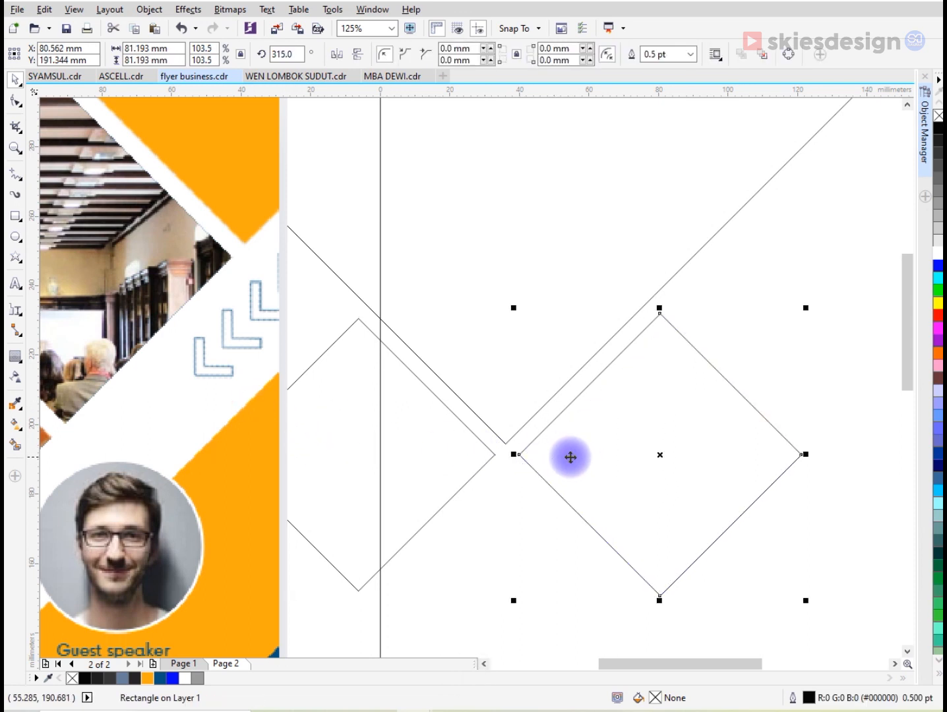
scroll(571, 457, "down", 2)
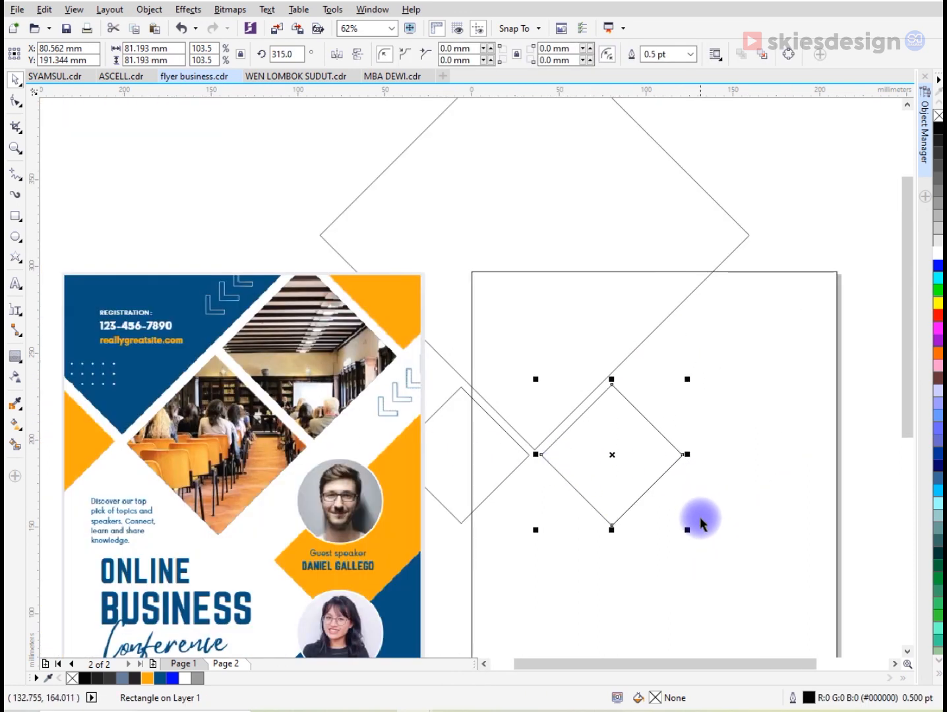
- Enlarge the right diamond to about 101 mm and move it up so its left corner again sits beside the large diamond's bottom corner
left_click_drag(688, 529, 740, 564)
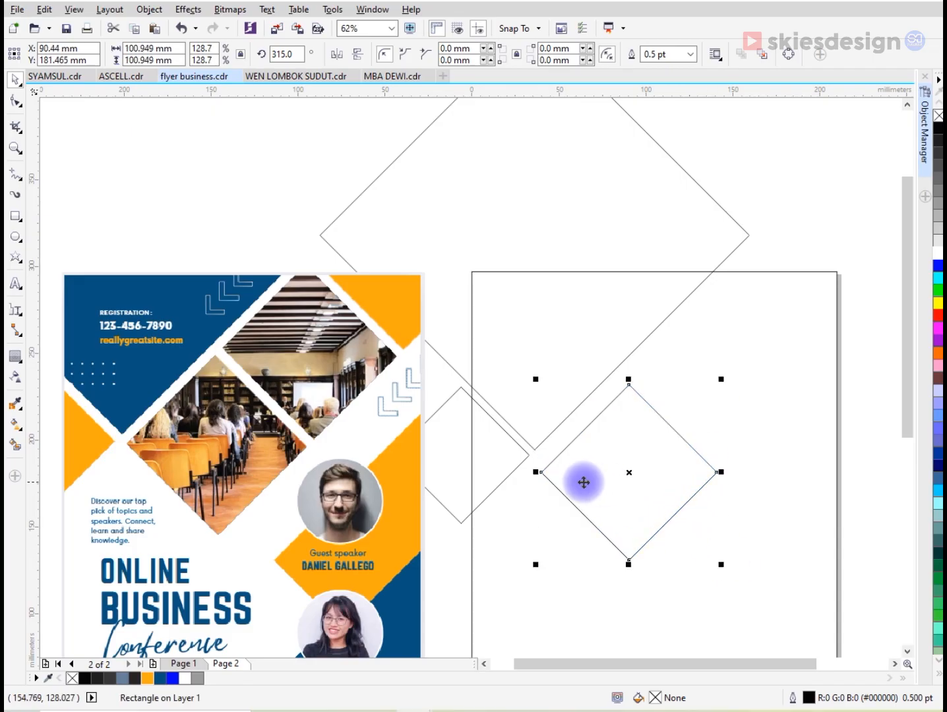
left_click_drag(543, 471, 556, 448)
scroll(564, 455, "up", 2)
scroll(556, 448, "down", 3)
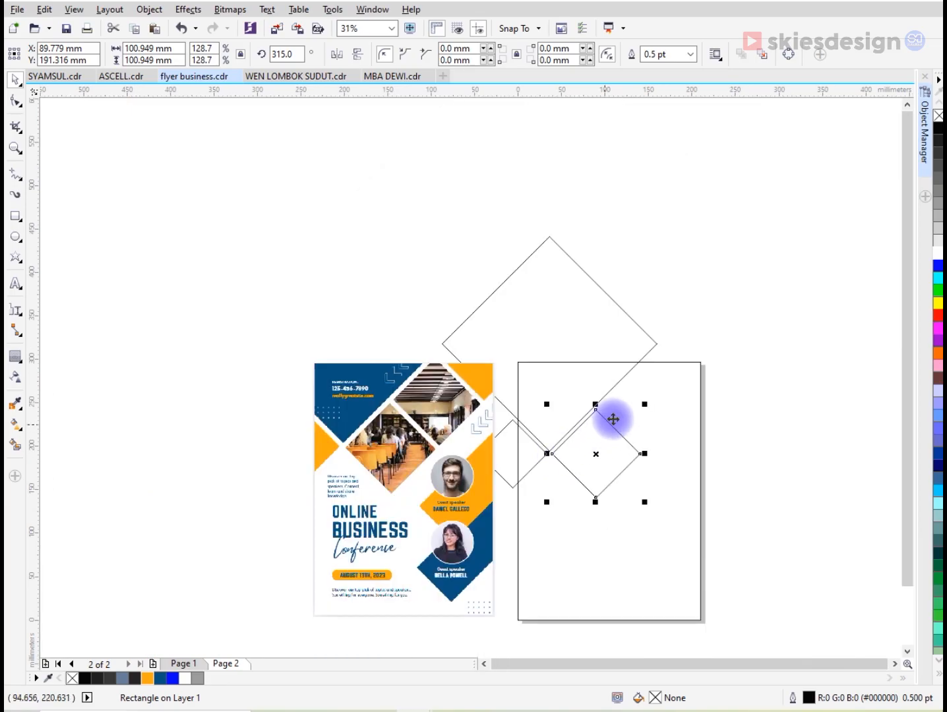
- Copy the 101 mm diamond diagonally up along the large diamond's lower-right edge, leaving a narrow gap
scroll(606, 421, "up", 1)
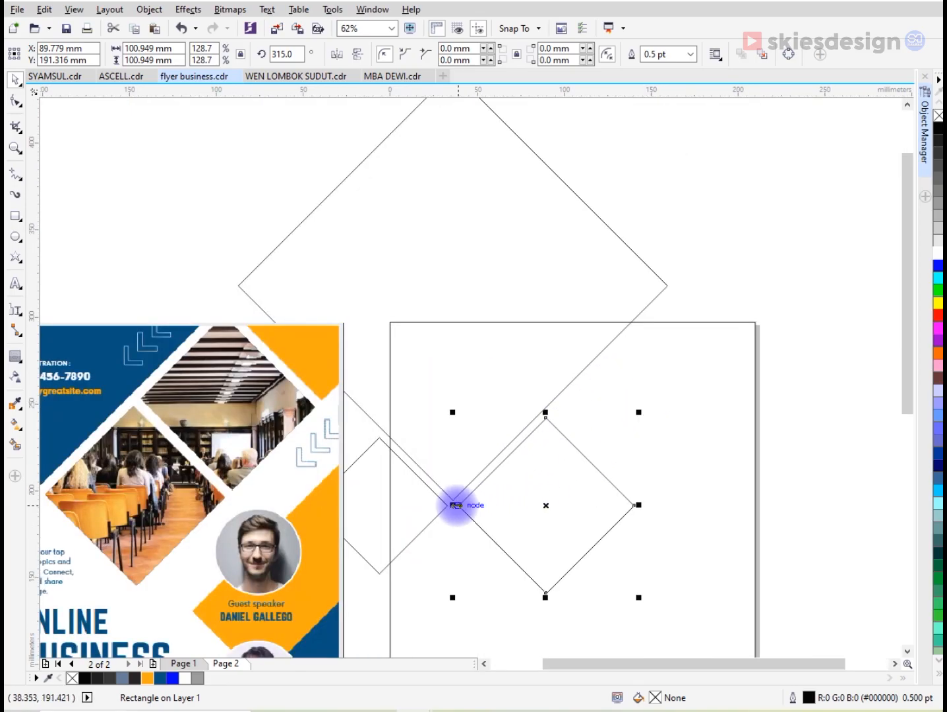
left_click_drag(460, 506, 620, 361)
scroll(570, 405, "up", 5)
scroll(575, 414, "down", 5)
scroll(575, 413, "down", 2)
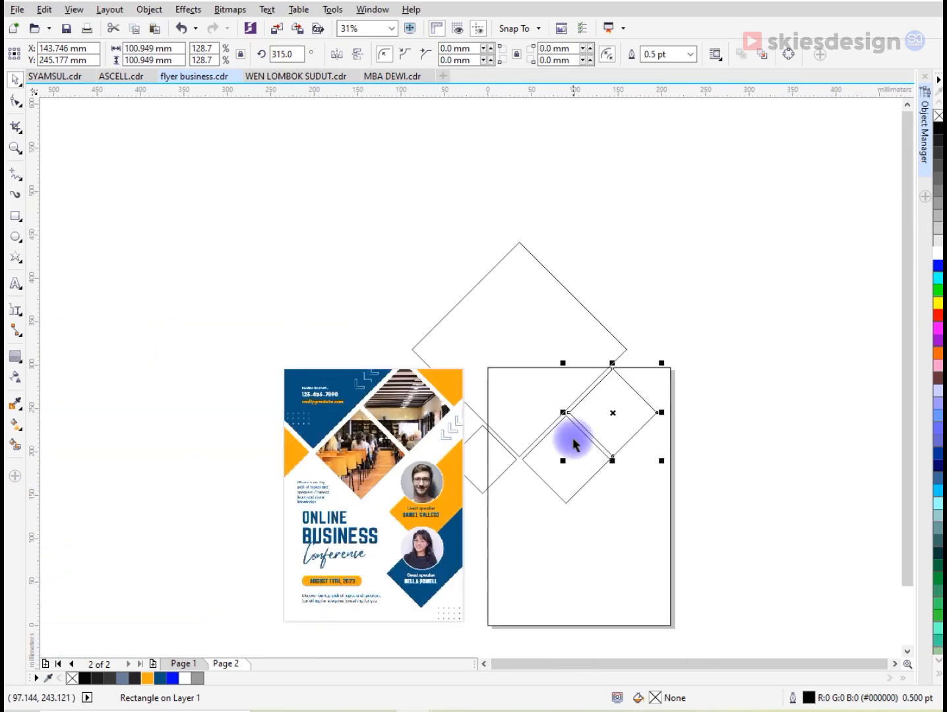
- Add a third equal diamond farther up the diagonal, over the page's top-right corner, with the same narrow gap
left_click(572, 450, "shift")
scroll(658, 373, "up", 2)
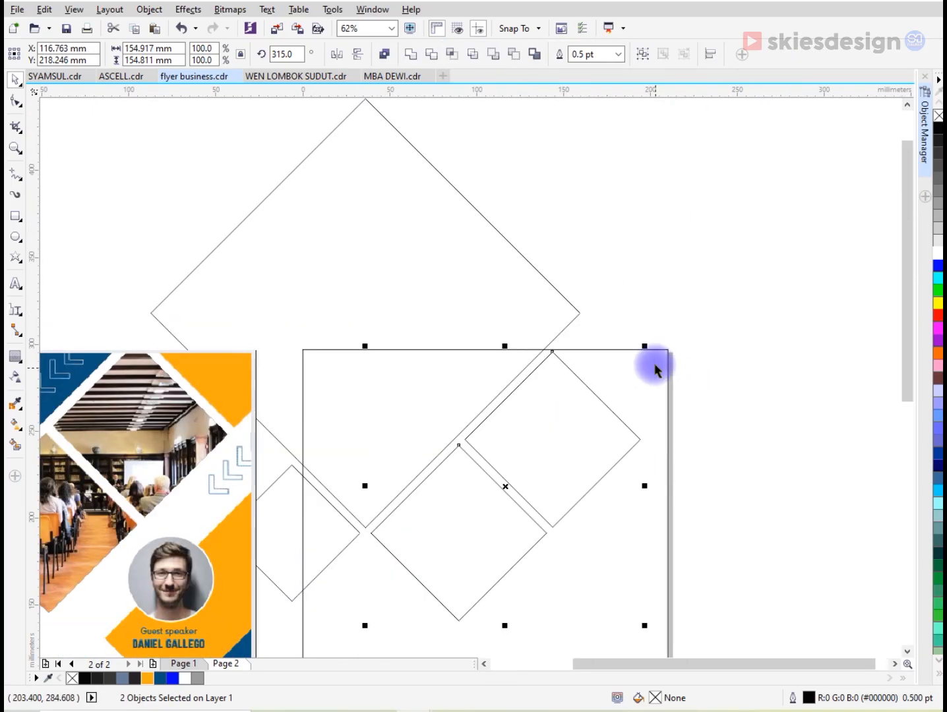
left_click(646, 380)
left_click_drag(558, 444, 648, 356)
scroll(617, 362, "up", 6)
mouse_move(523, 384)
left_mouse_down()
mouse_move(474, 416)
mouse_move(506, 400)
mouse_move(533, 366)
left_mouse_up()
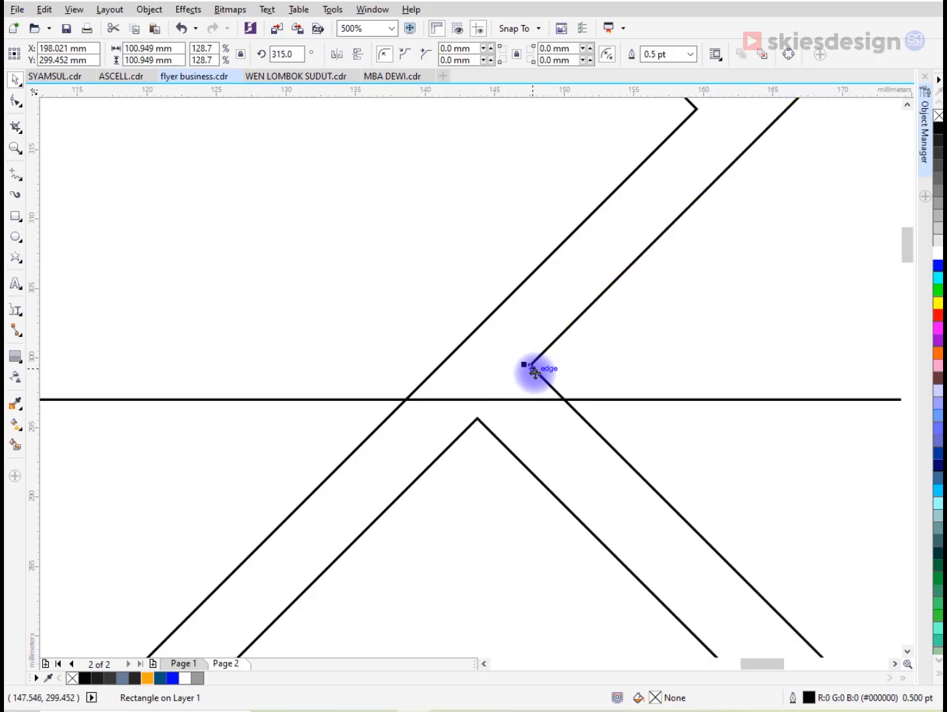
scroll(535, 385, "down", 6)
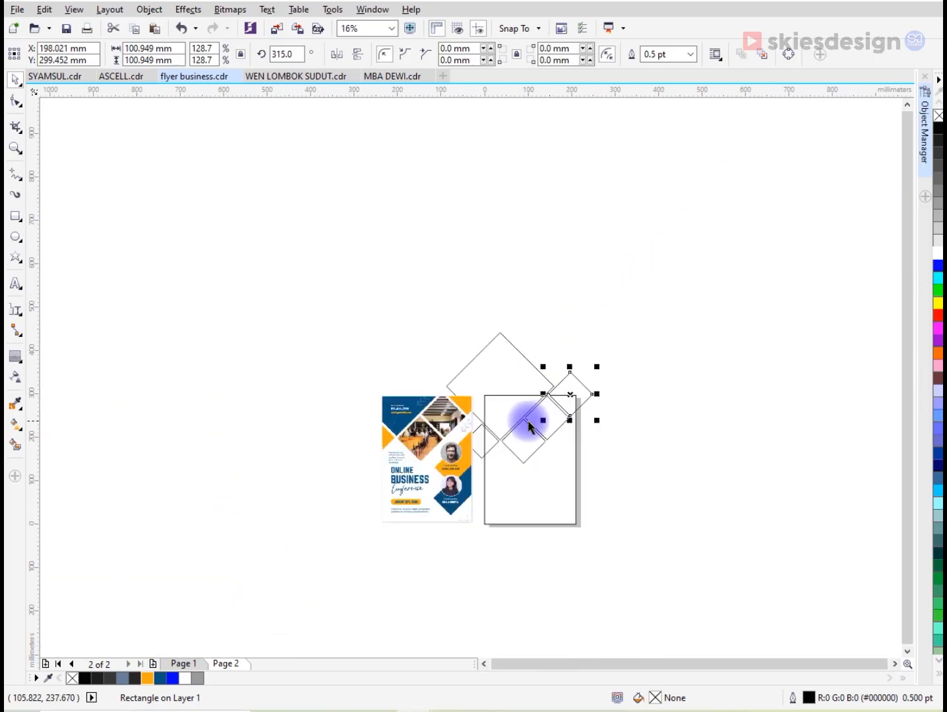
scroll(528, 422, "up", 2)
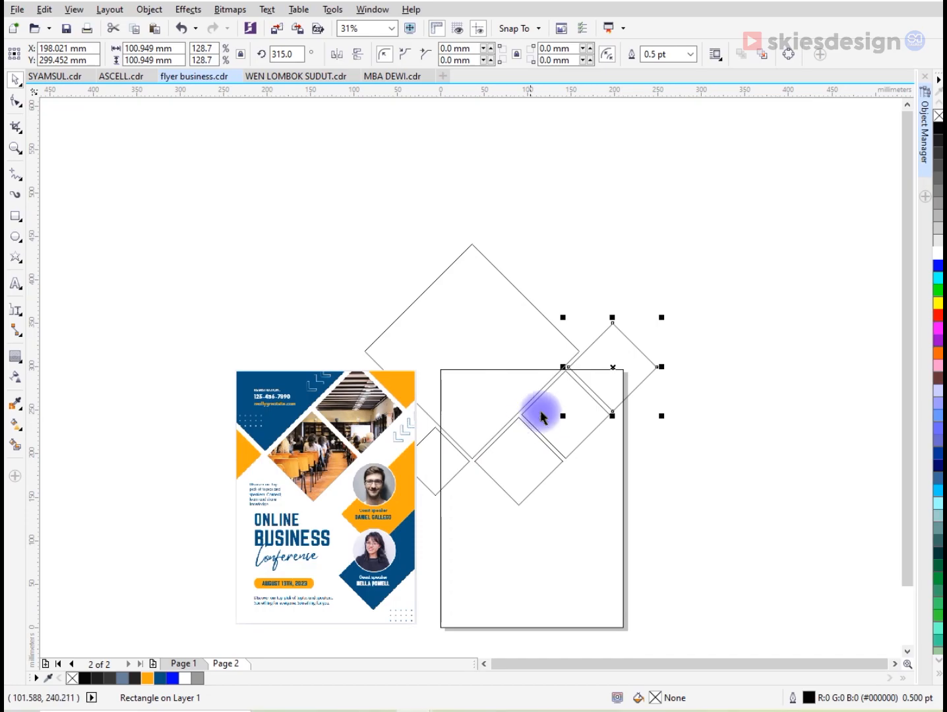
- Scale the three equal diamonds together to about 227 mm overall and reposition them beside the large diamond's bottom corner
left_click_drag(704, 304, 473, 518)
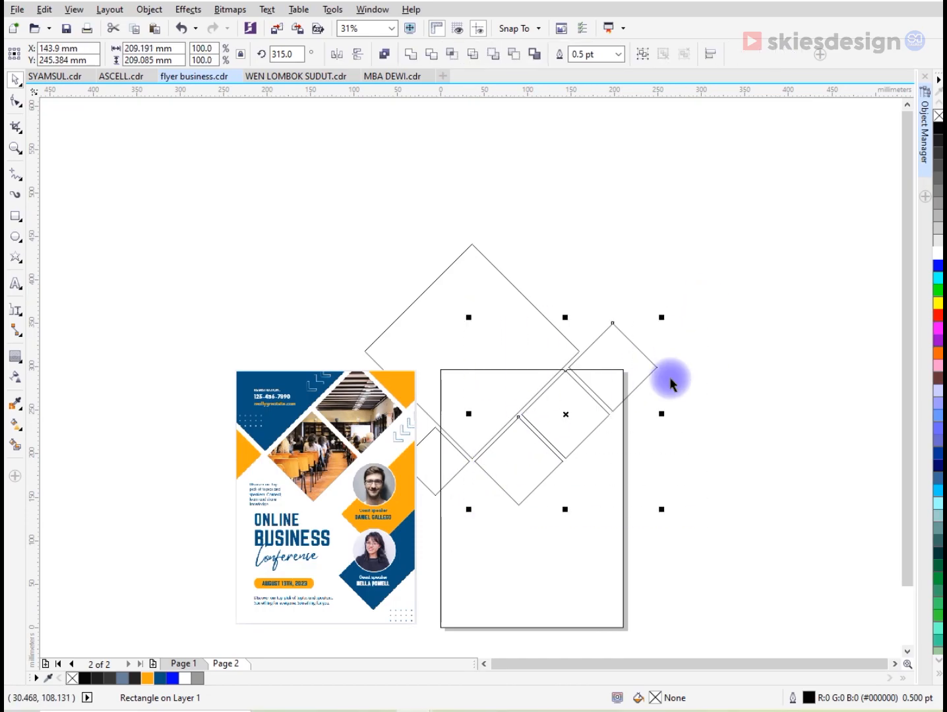
left_click_drag(663, 318, 685, 304)
scroll(501, 448, "up", 5)
left_click_drag(469, 451, 465, 480)
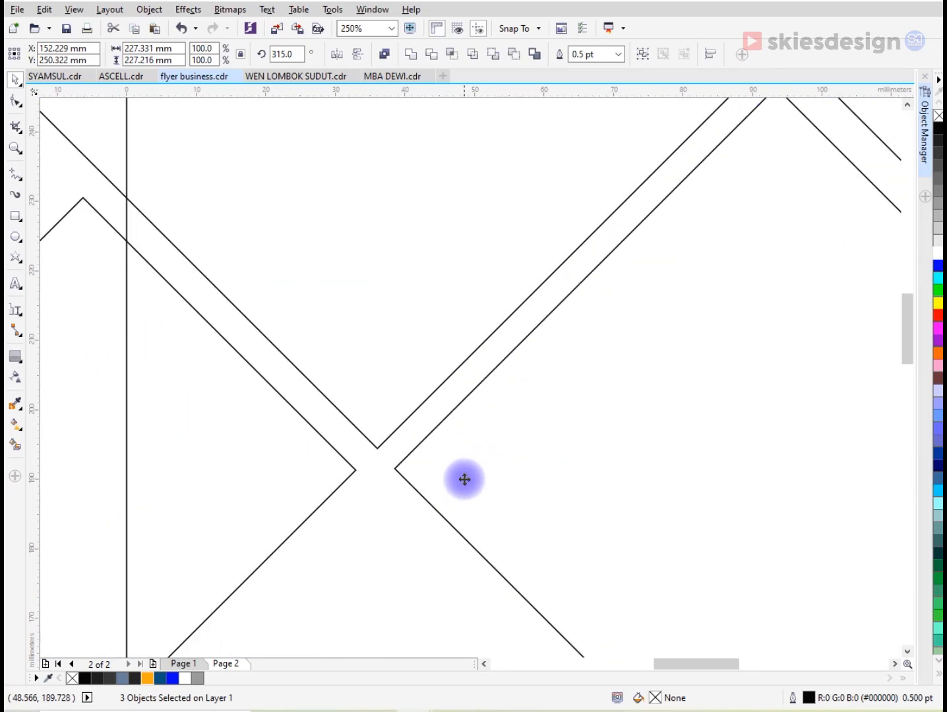
scroll(469, 470, "down", 4)
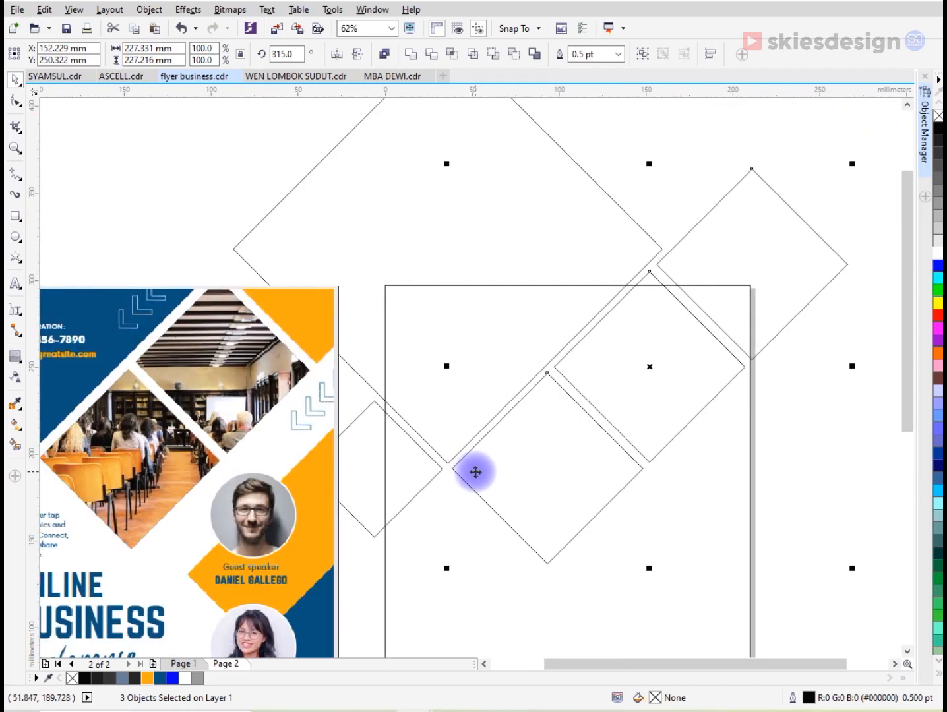
- Scale the three equal diamonds and the small left diamond together to about 306 mm overall width and shift them left against the large diamond
scroll(475, 472, "down", 2)
left_click_drag(690, 216, 366, 519)
scroll(493, 435, "up", 2)
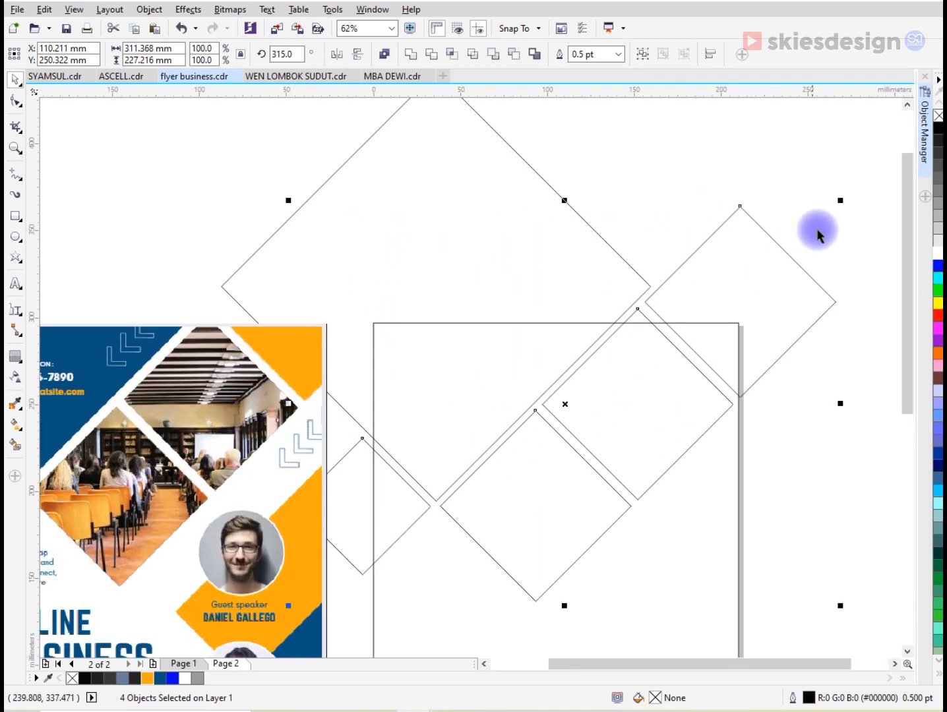
mouse_move(841, 200)
left_mouse_down()
mouse_move(821, 197)
mouse_move(833, 205)
left_mouse_up()
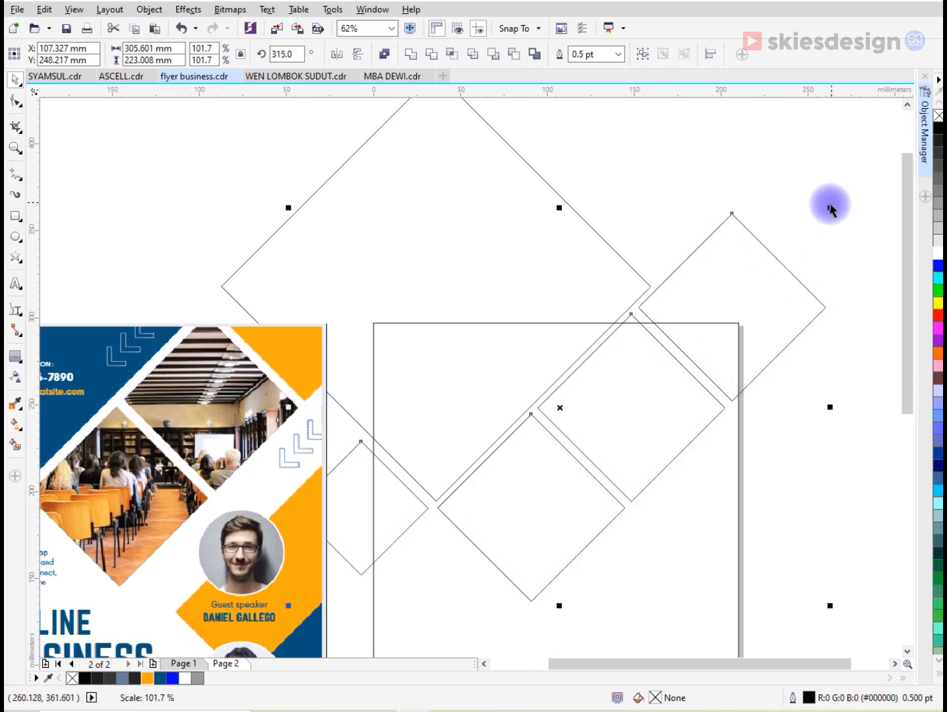
left_click_drag(774, 325, 765, 324)
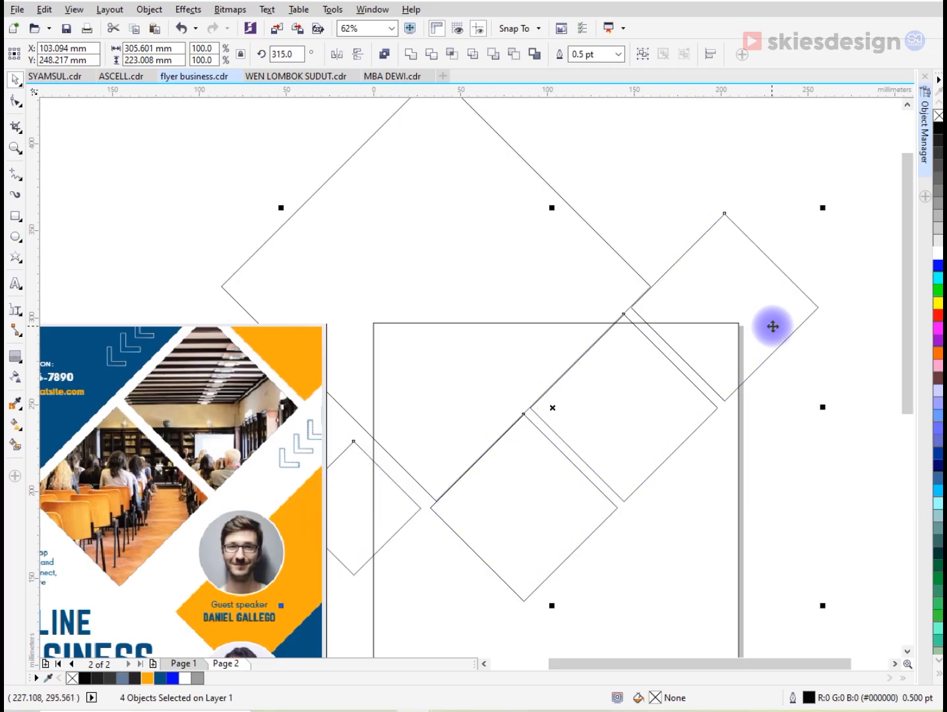
scroll(667, 318, "down", 2)
left_click(760, 408)
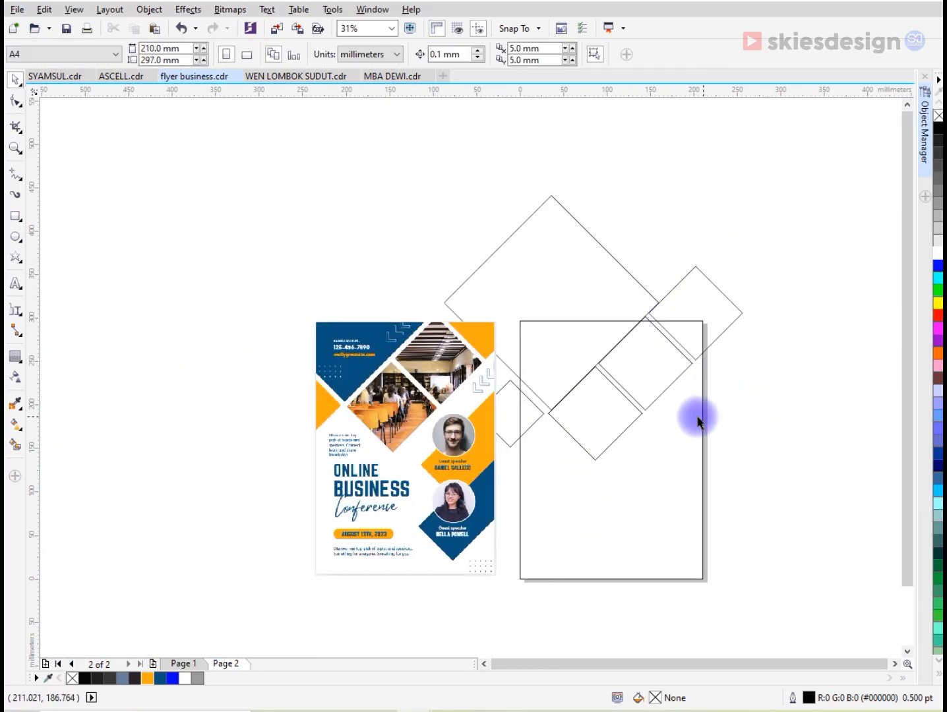
- Copy the top-right diamond down over the page's right edge and rotate the copy to 270° so its sides are upright
scroll(673, 410, "up", 2)
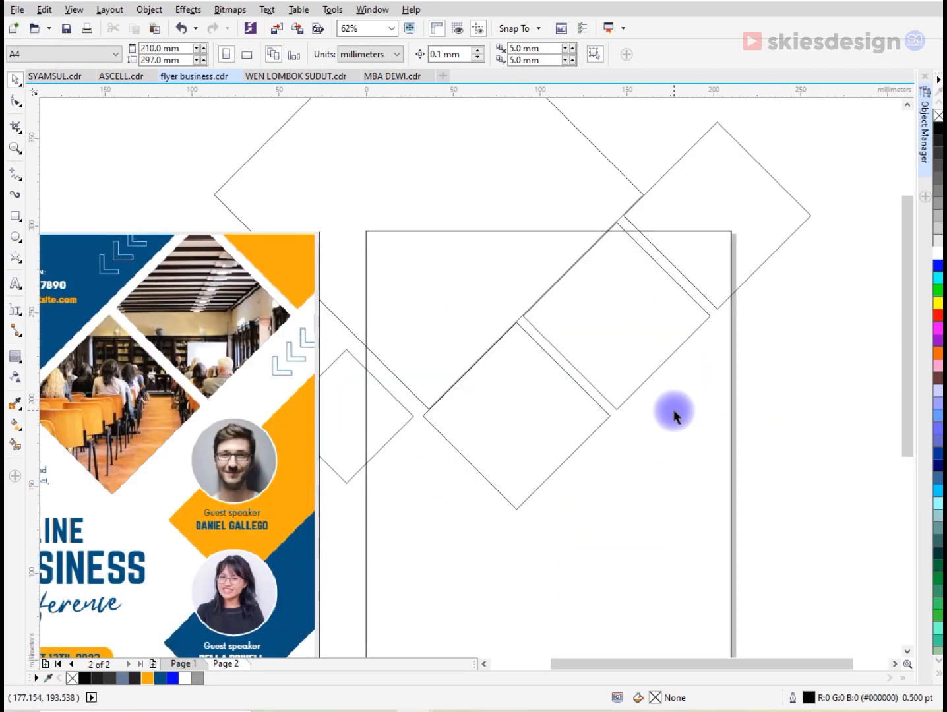
left_click_drag(733, 176, 703, 488)
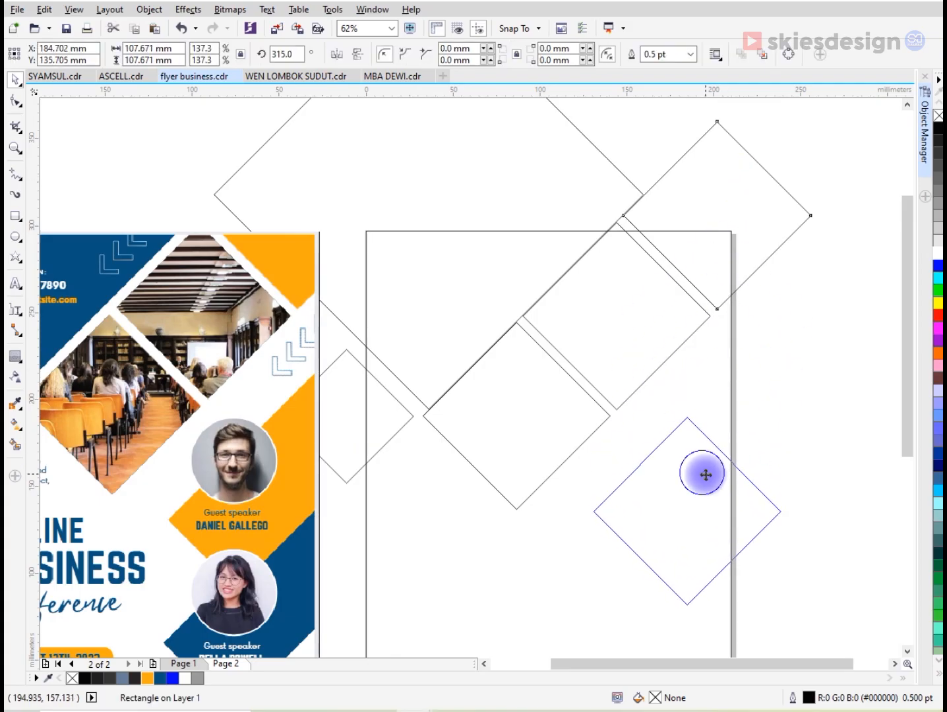
left_click(704, 480)
left_click_drag(786, 409, 803, 516)
left_click(799, 512)
left_click(725, 499)
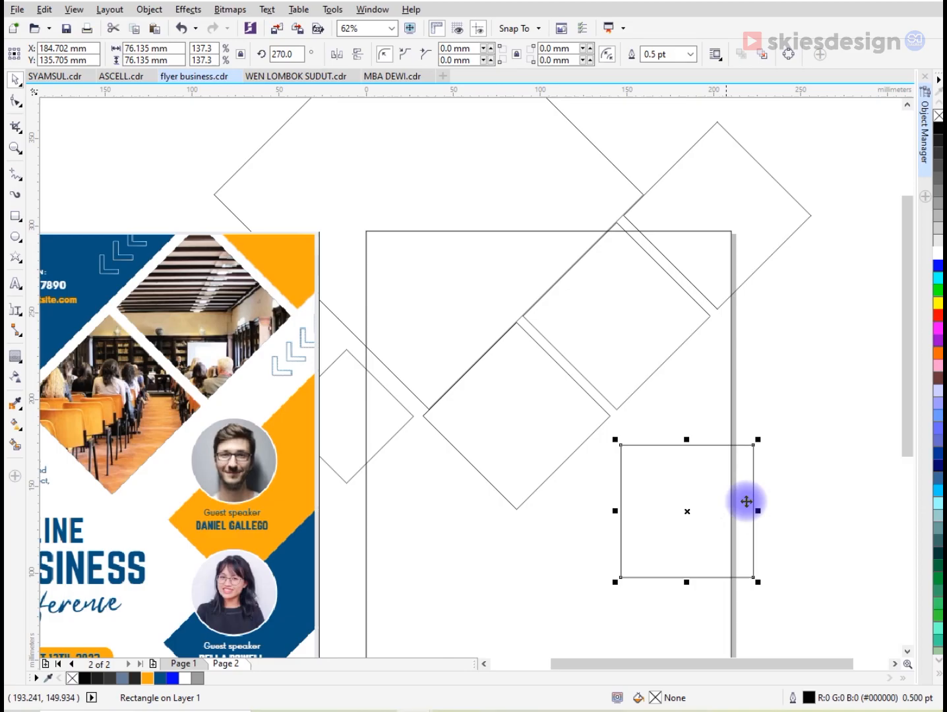
- Stretch the square to about 175 mm wide and copy it flush below, extending the copy left to about 219 mm
scroll(635, 457, "down", 1)
scroll(707, 514, "up", 1)
left_click_drag(689, 452, 859, 451)
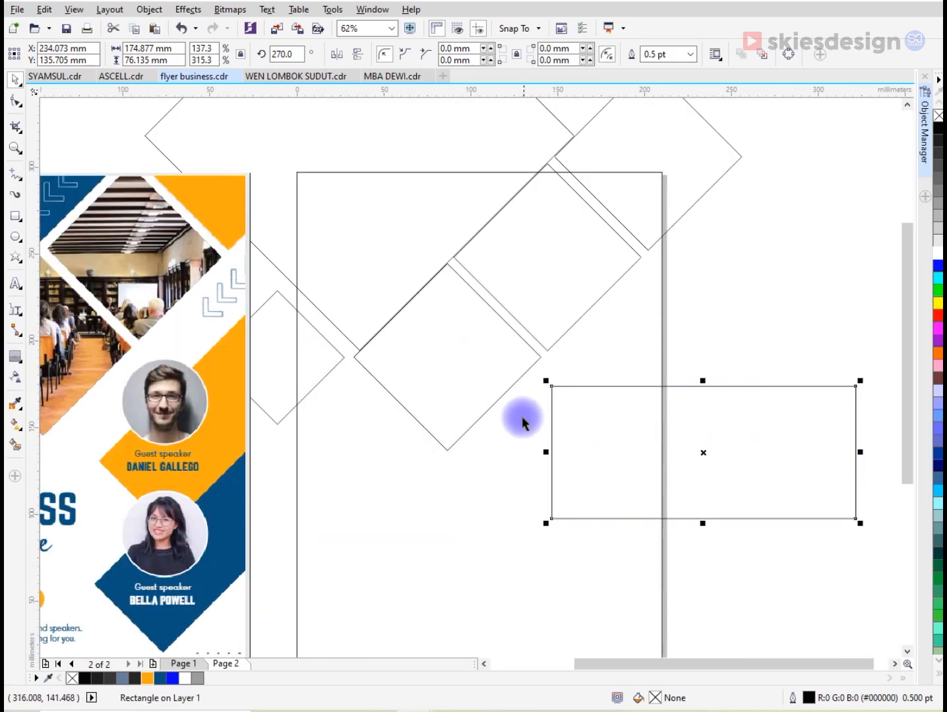
left_click_drag(552, 386, 551, 518)
left_click_drag(546, 583, 470, 578)
left_click(602, 466, "shift")
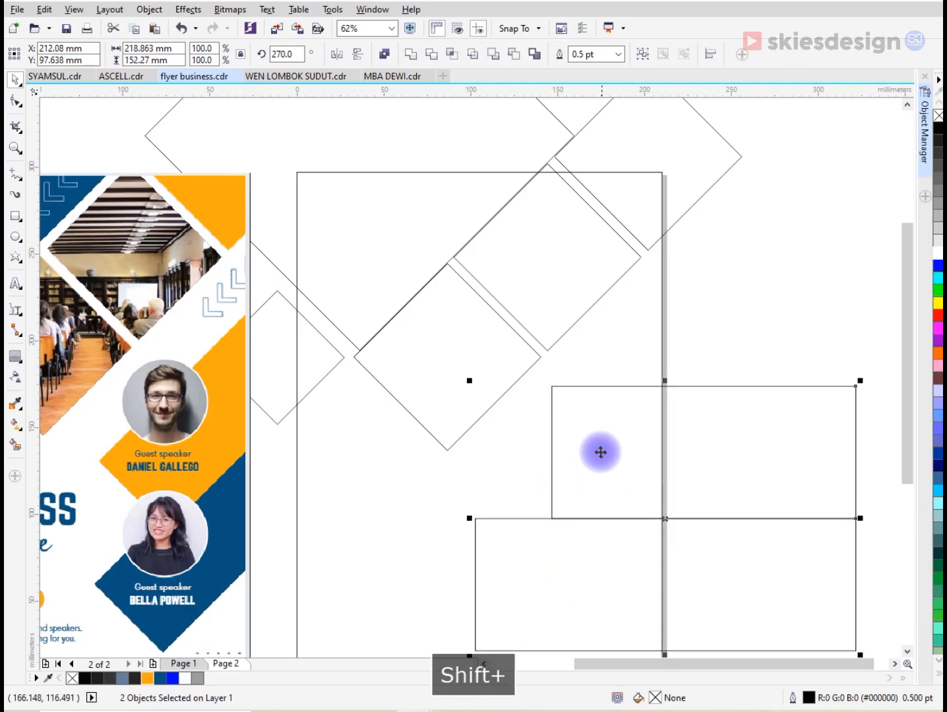
- Rotate the two stacked rectangles to 315°, scale them to about 167 × 189 mm overall and position them across the page's right edge
scroll(602, 466, "down", 2)
left_click(672, 460)
left_click_drag(731, 415, 683, 324)
left_click(679, 492)
left_click_drag(750, 604, 702, 546)
left_click_drag(661, 457, 667, 466)
left_click_drag(705, 558, 696, 550)
left_click_drag(663, 456, 675, 465)
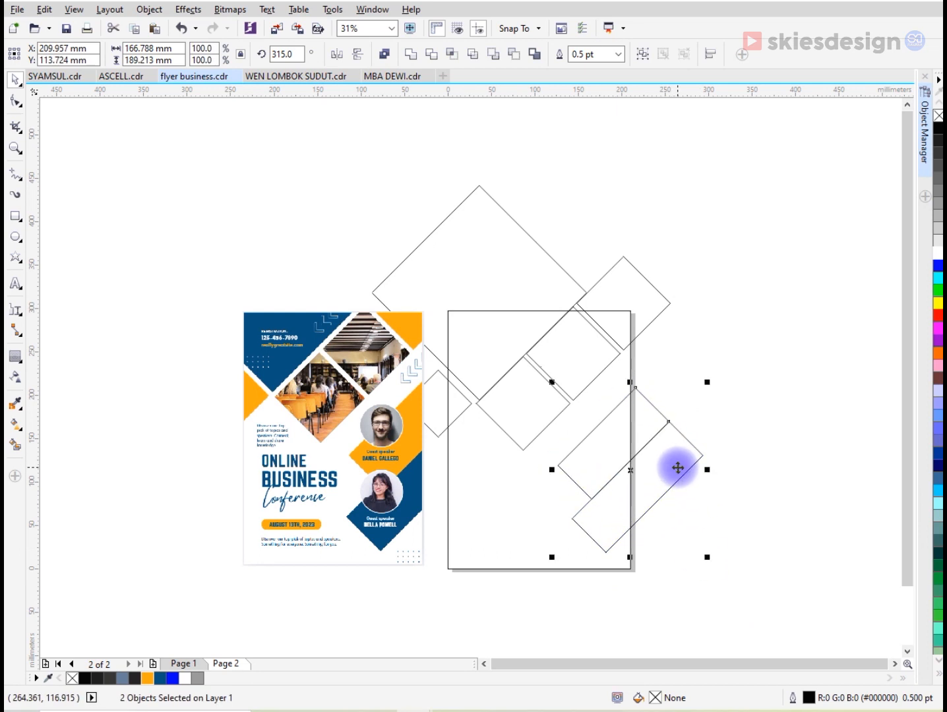
left_click_drag(673, 468, 676, 468)
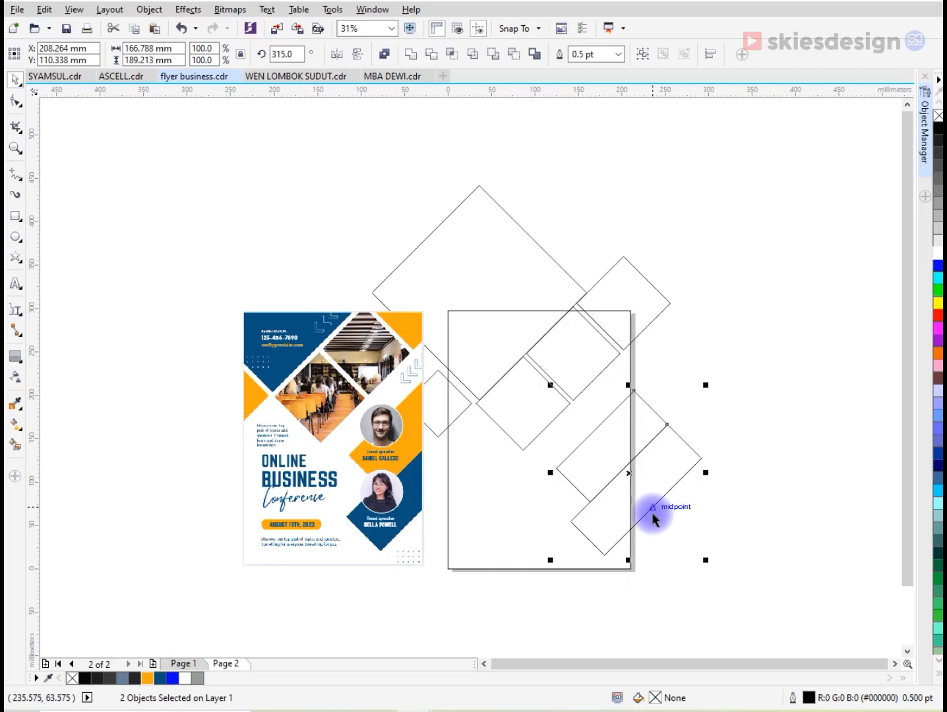
- Move the reference flyer image left, clear of the small left diamond
left_click(670, 545)
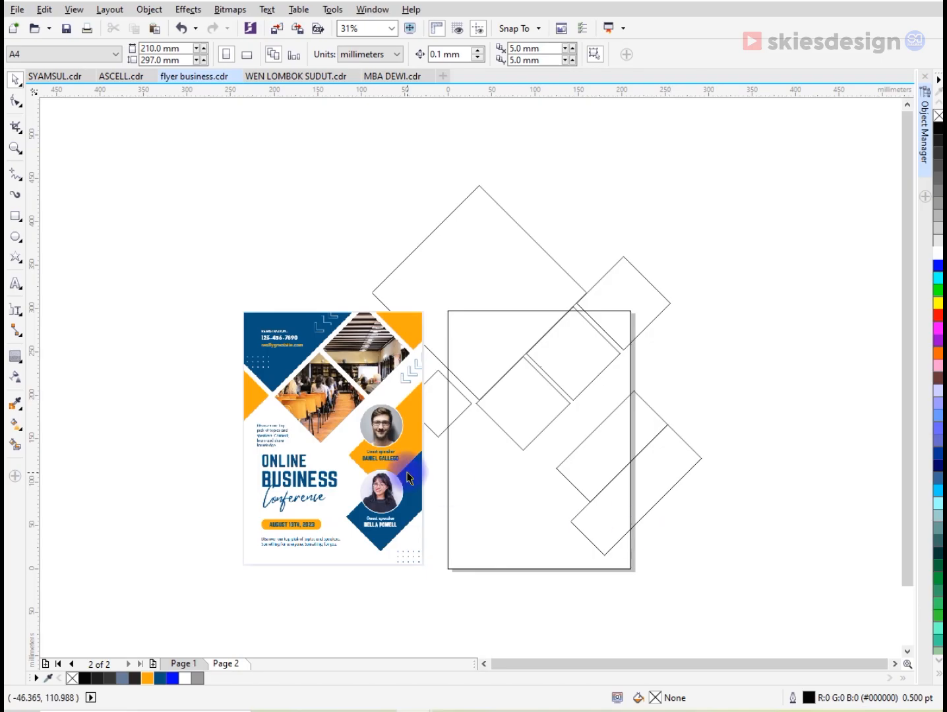
left_click_drag(410, 479, 377, 477)
left_click(166, 538)
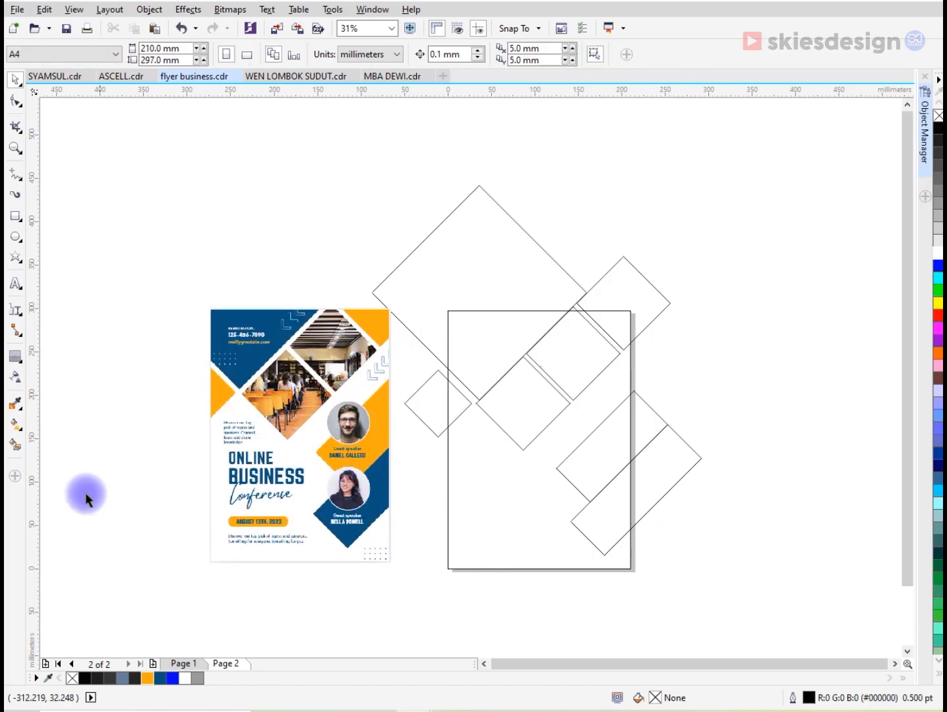
- Create a Smart Fill shape from the part of the small left diamond that lies inside the page
left_click(16, 446)
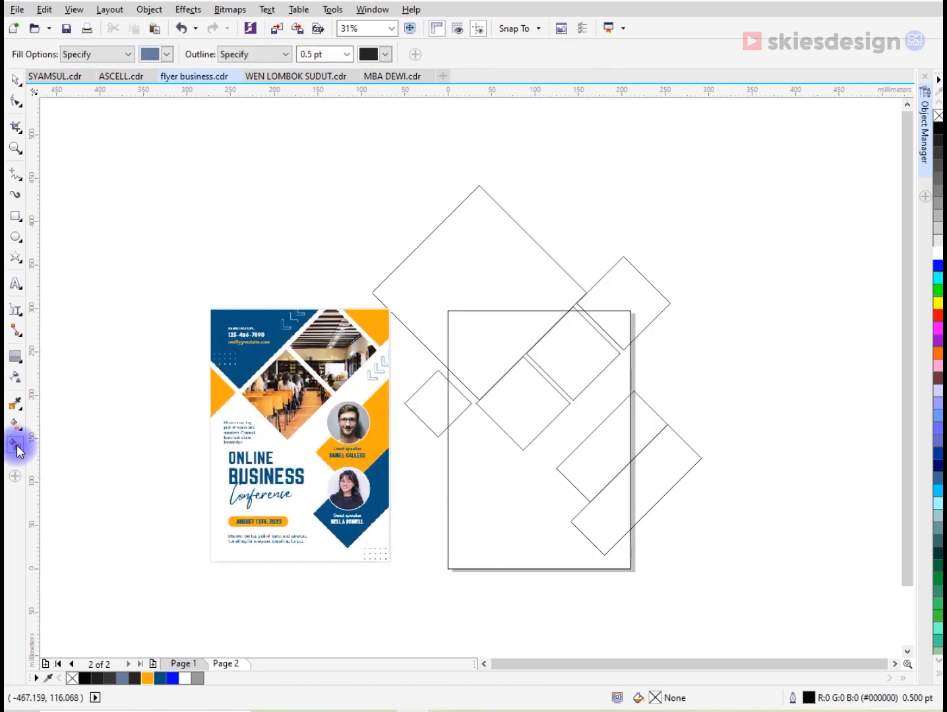
left_click(455, 403)
scroll(549, 358, "up", 2)
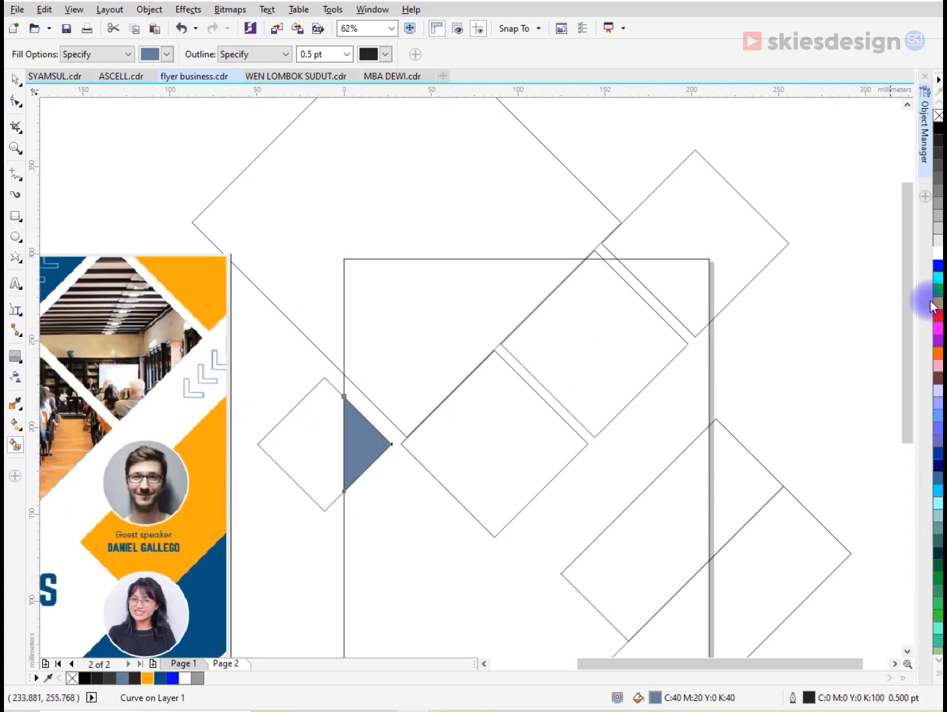
left_click_drag(915, 274, 908, 306)
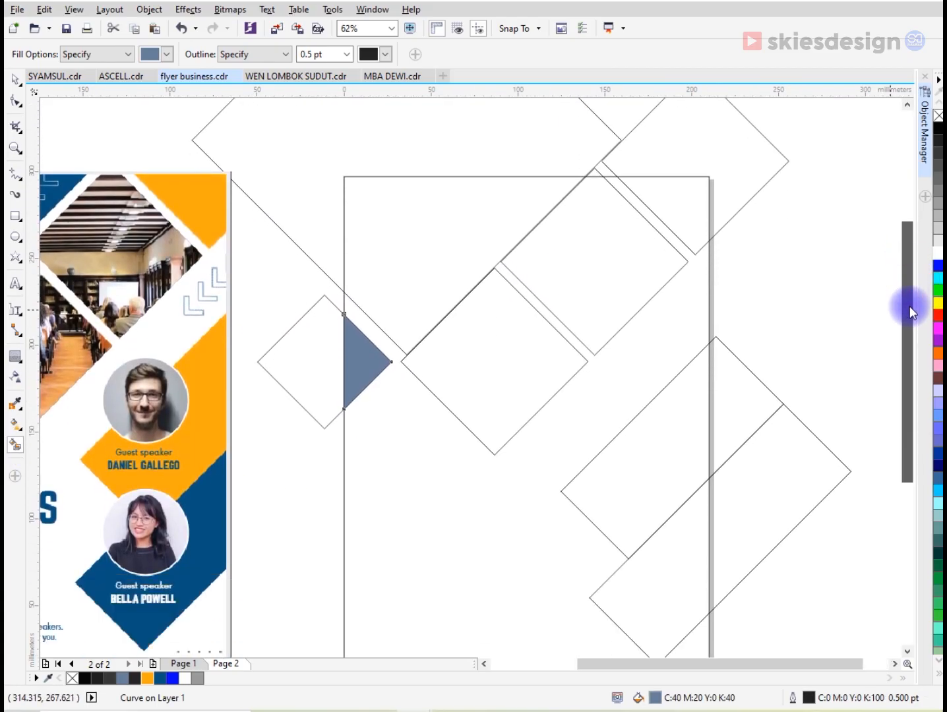
- Move the three equal diamonds right together, leaving a narrow gap along the large diamond's lower-right edge
left_click(15, 80)
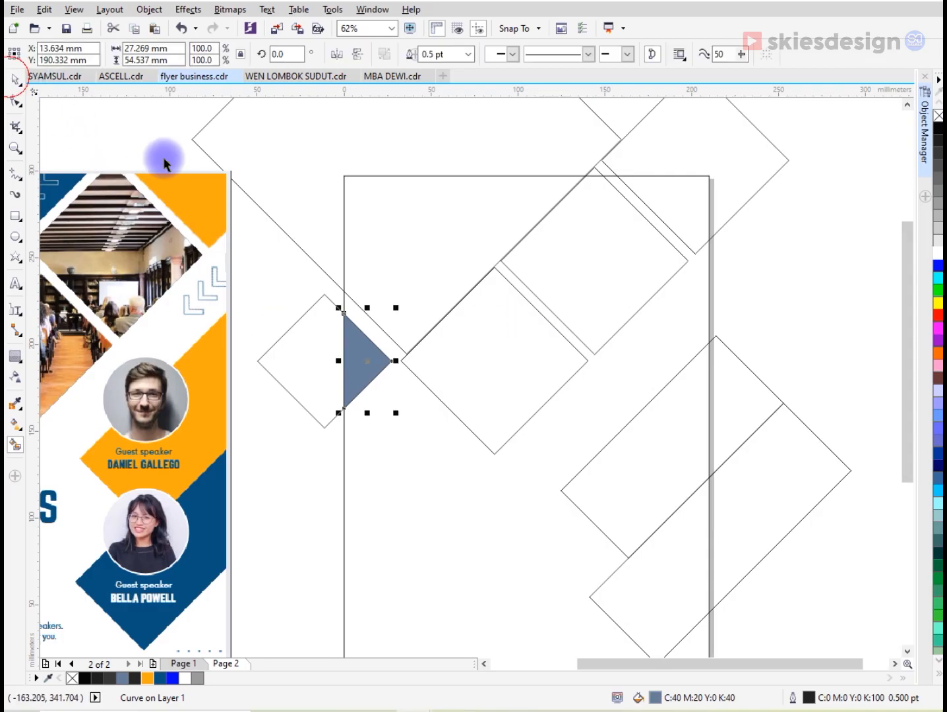
left_click(662, 193)
left_click(541, 344, "shift")
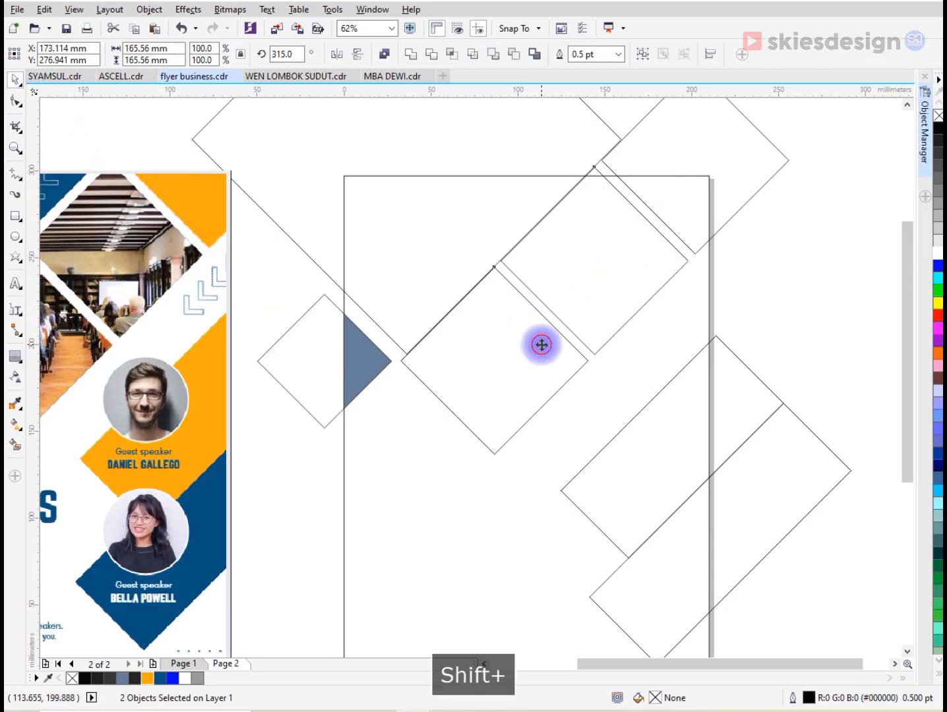
left_click(399, 360, "shift")
mouse_move(398, 361)
left_mouse_down()
mouse_move(419, 366)
mouse_move(380, 342)
mouse_move(391, 359)
left_mouse_up()
scroll(417, 365, "up", 3)
scroll(416, 366, "up", 4)
scroll(390, 360, "down", 7)
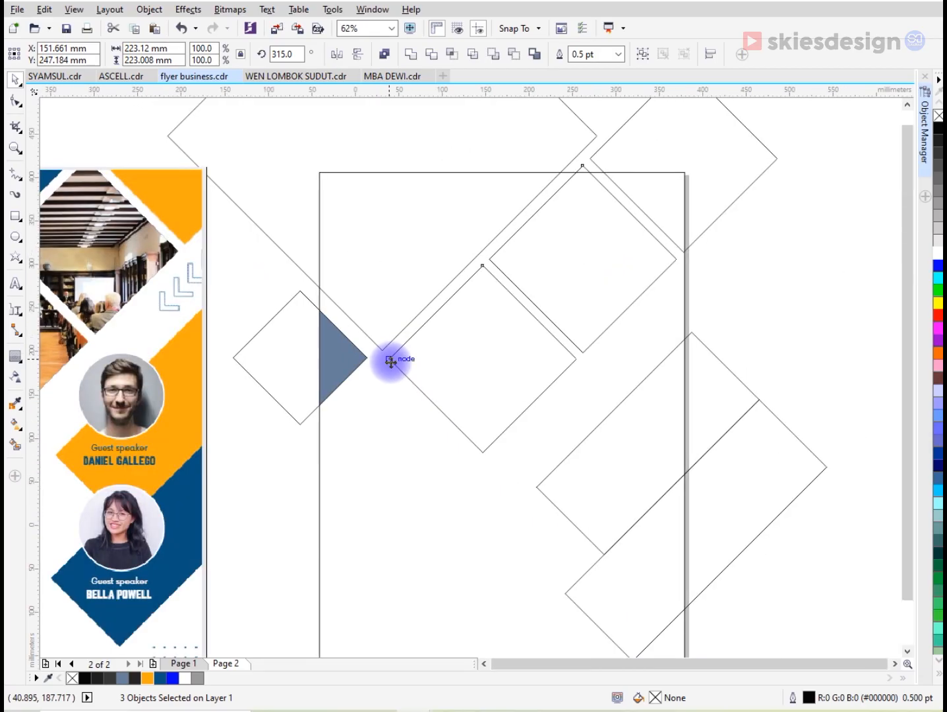
scroll(391, 360, "down", 2)
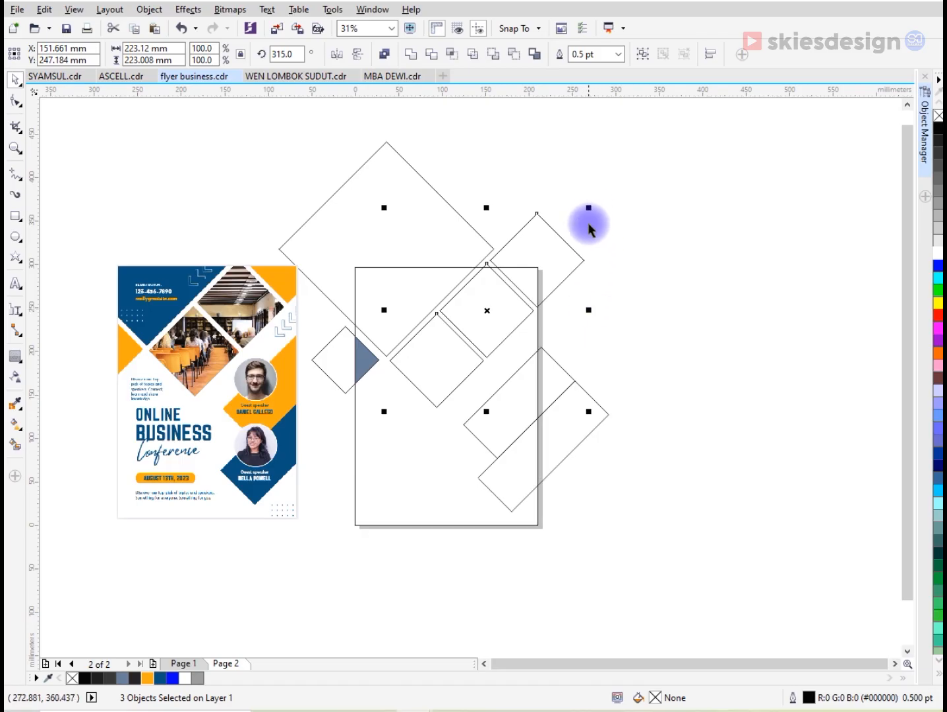
- Scale the three equal diamonds together to about 220 mm overall and reposition them beside the large diamond's bottom corner
scroll(589, 214, "up", 2)
left_click_drag(587, 197, 581, 197)
scroll(186, 501, "up", 4)
scroll(309, 460, "down", 2)
scroll(309, 460, "up", 2)
left_click_drag(311, 465, 311, 459)
scroll(312, 458, "down", 4)
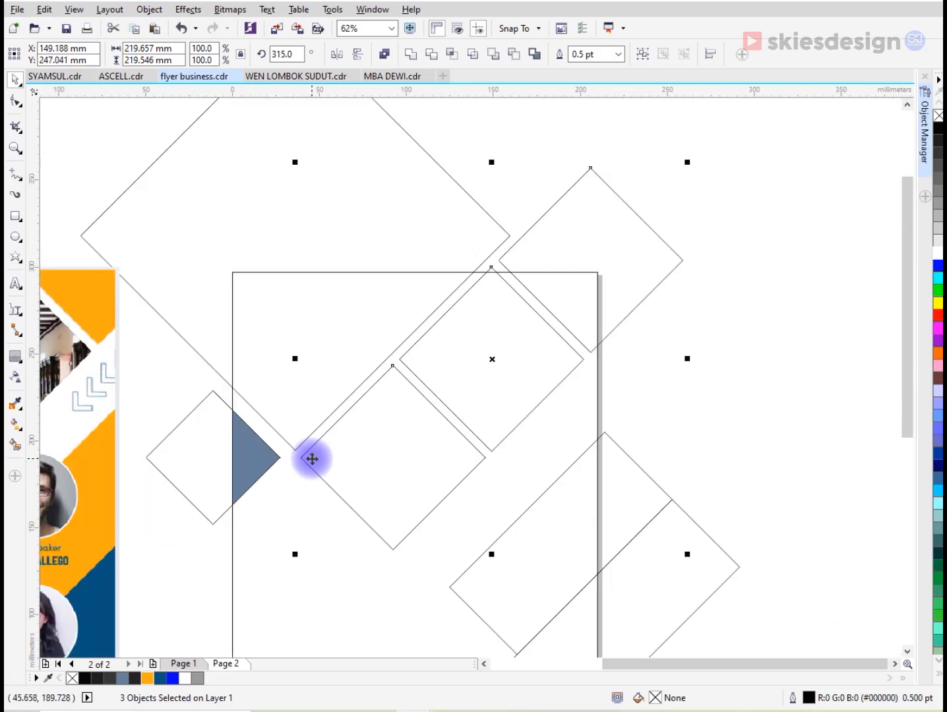
- Move the small left diamond up close to the large diamond's lower-left edge and delete the filled triangle inside it
left_click_drag(165, 416, 288, 558)
scroll(249, 448, "up", 2)
left_click_drag(251, 442, 331, 464)
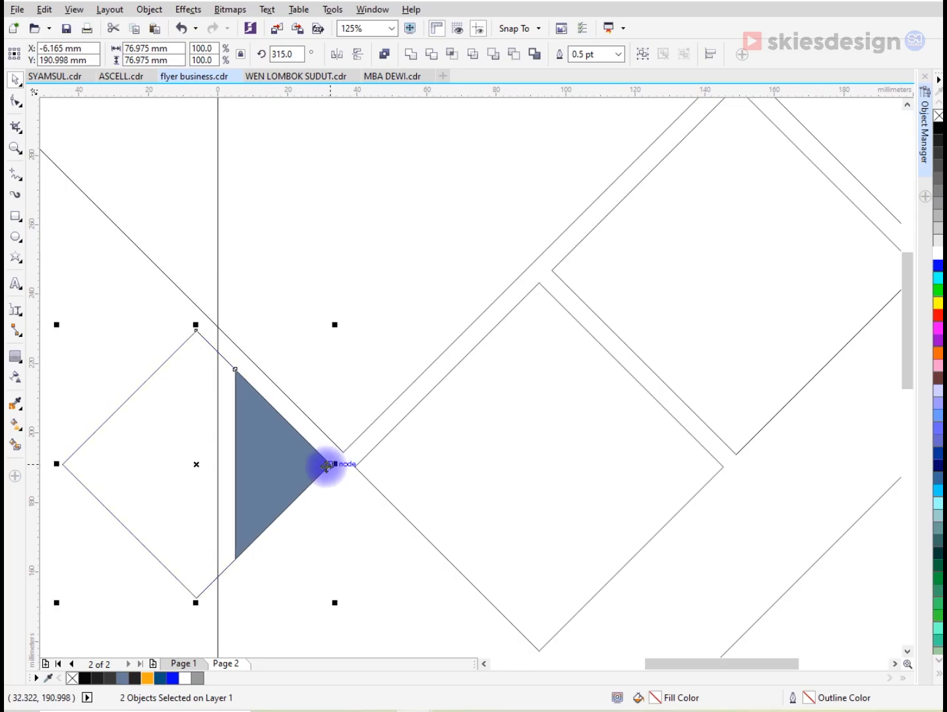
left_click(264, 436)
key("Delete")
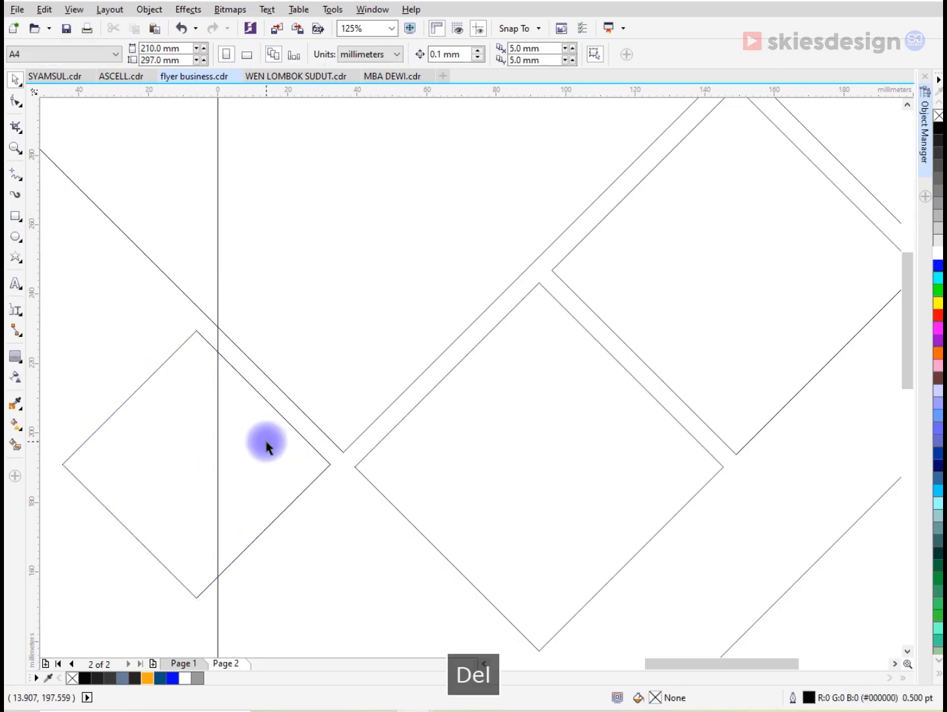
- Smart Fill the areas inside the page covered by the large diamond, the small left diamond, the three equal diamonds and both slanted rectangles
scroll(267, 451, "down", 6)
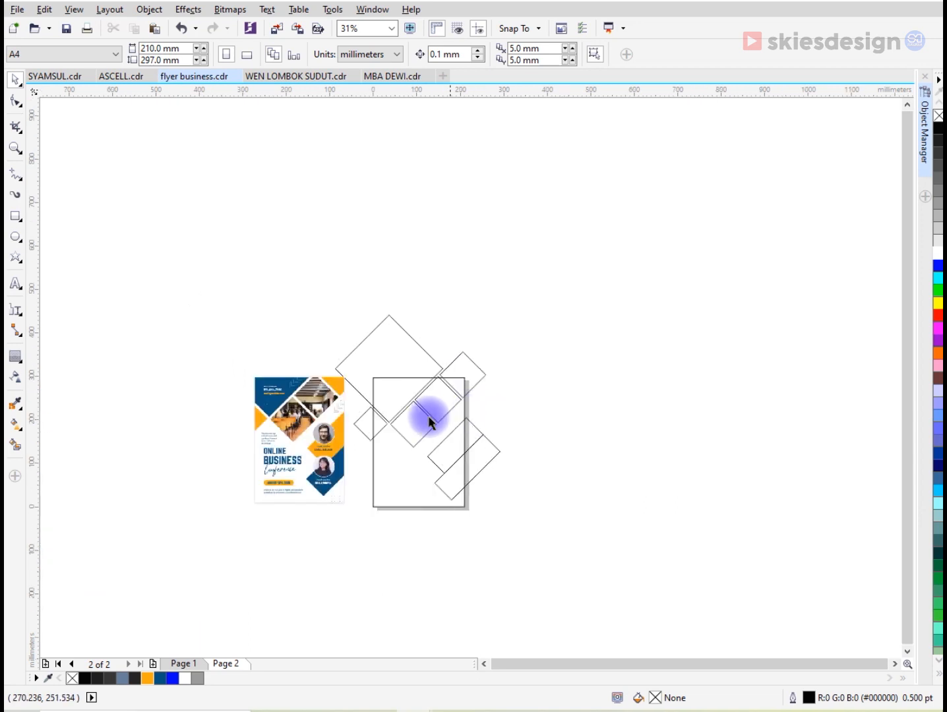
scroll(460, 408, "up", 2)
key("z")
left_click_drag(270, 292, 587, 617)
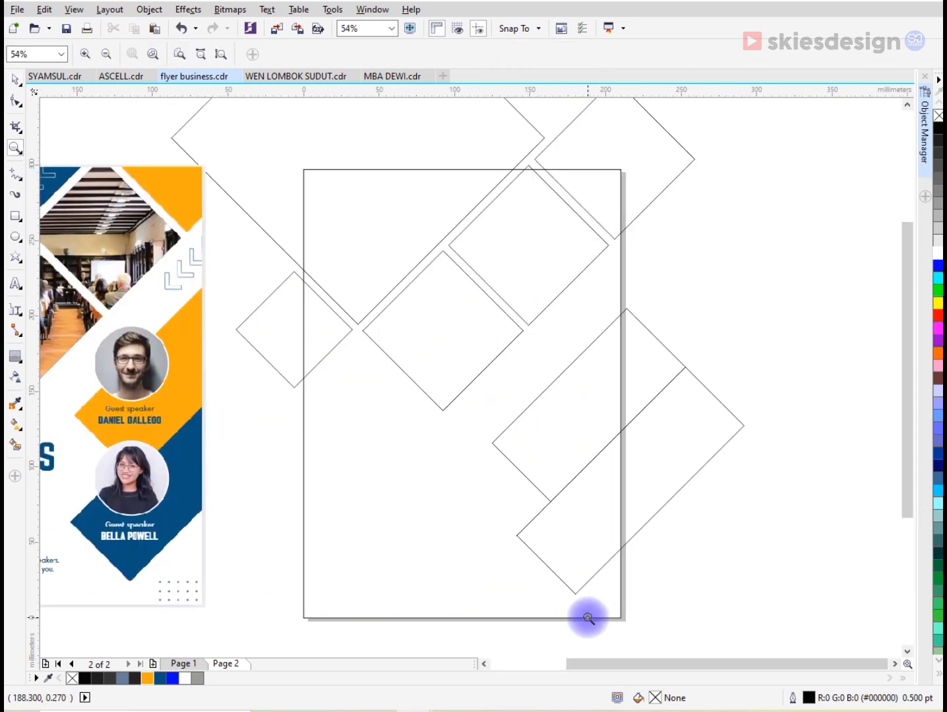
left_click(16, 447)
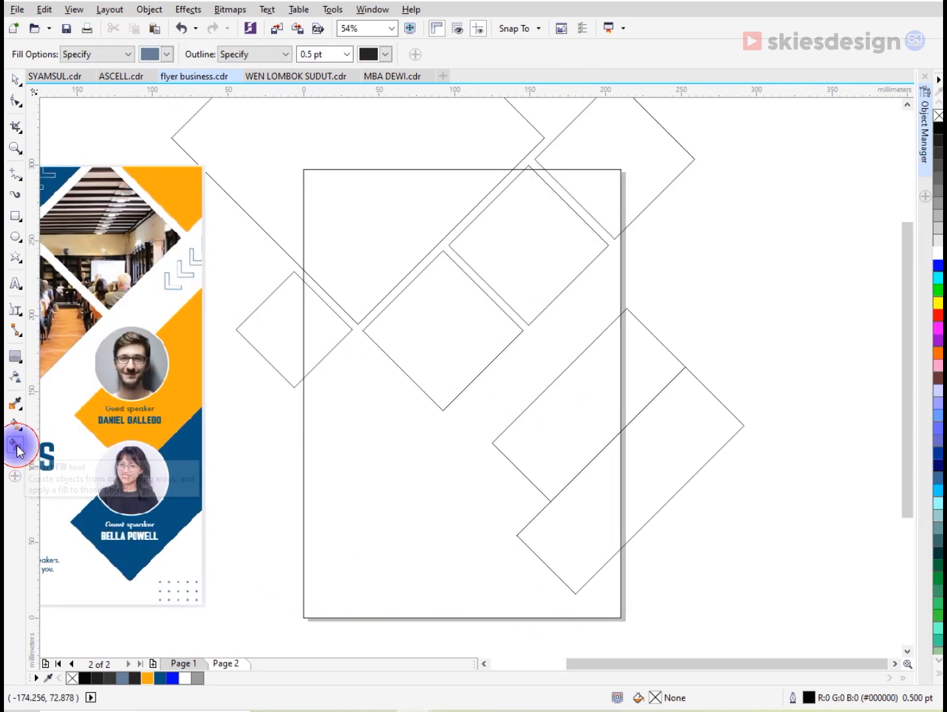
left_click(323, 328)
left_click(362, 279)
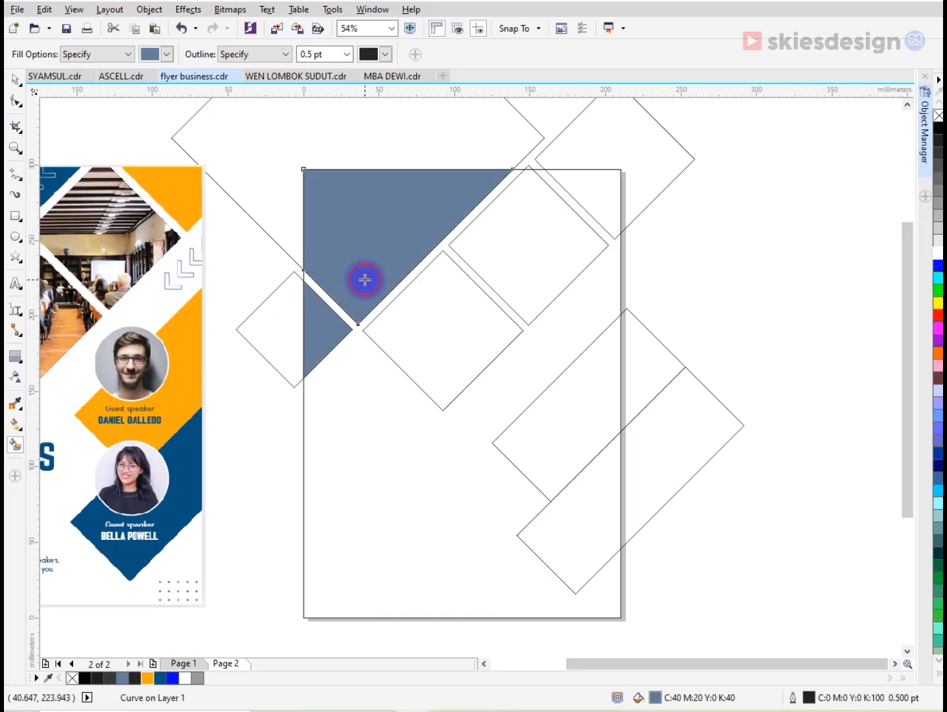
left_click(409, 322)
left_click(552, 249)
left_click(604, 194)
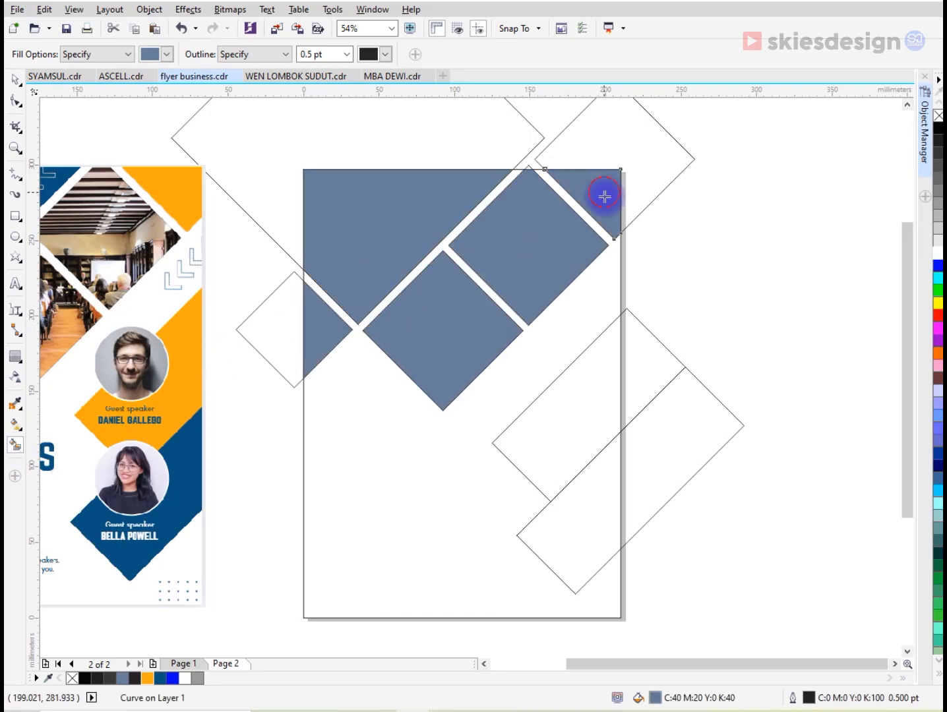
left_click(600, 354)
left_click(600, 496)
- Delete the source outlines of the slanted rectangles, the top-right diamond, the large diamond and the small left diamond
scroll(609, 412, "down", 3)
key("space")
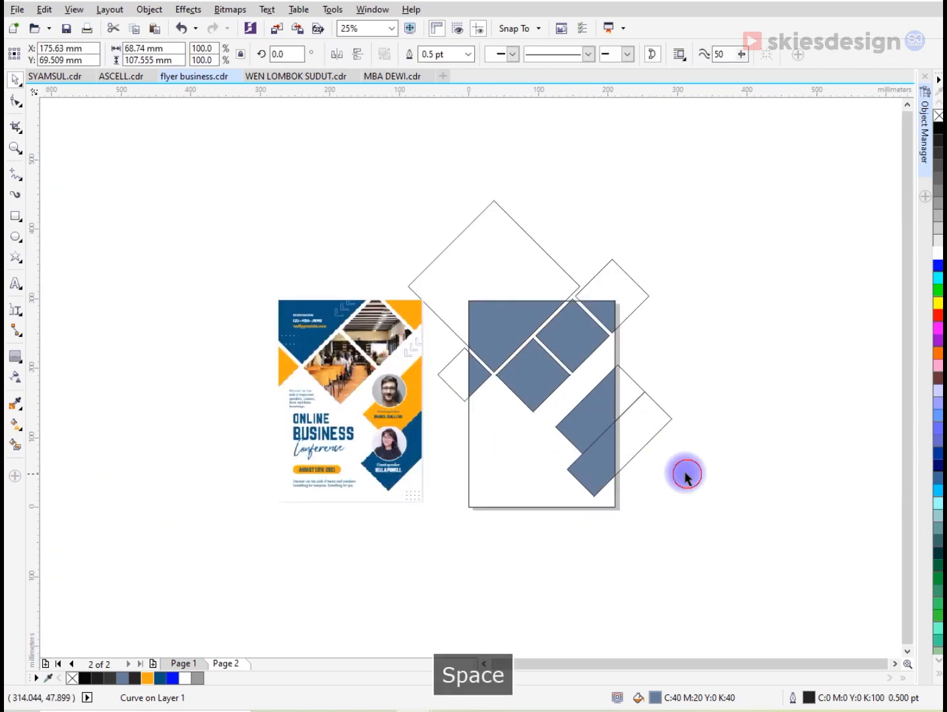
left_click(641, 435)
key("Delete")
left_click(626, 299)
key("Delete")
left_click(539, 271)
key("Delete")
left_click(451, 372)
key("Delete")
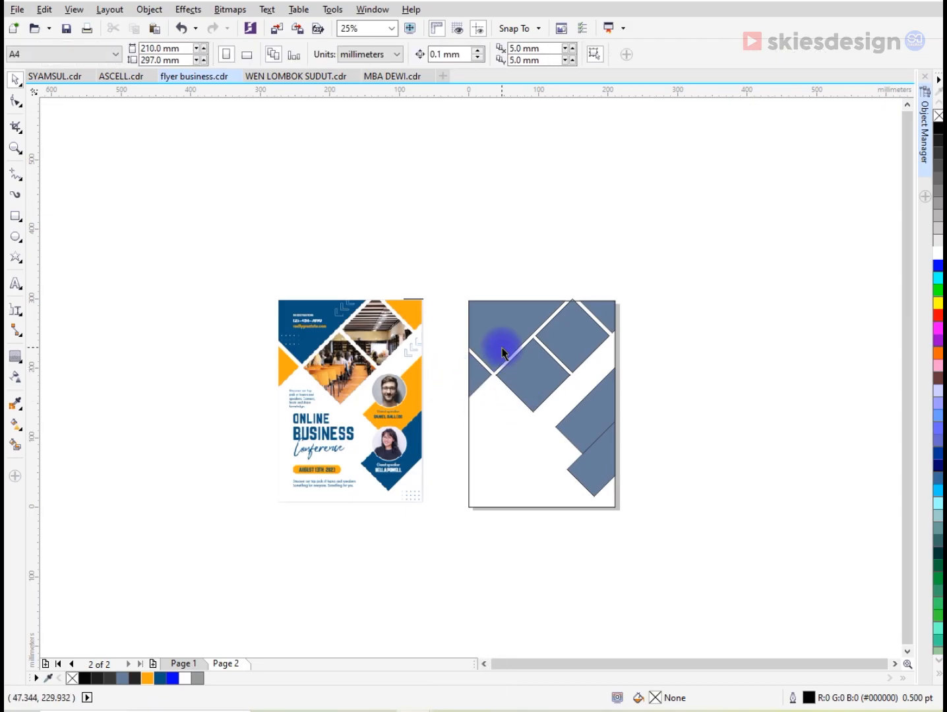
- Delete the source outline behind the upper middle diamond, keeping its filled shape
scroll(501, 354, "up", 1)
left_click(664, 309)
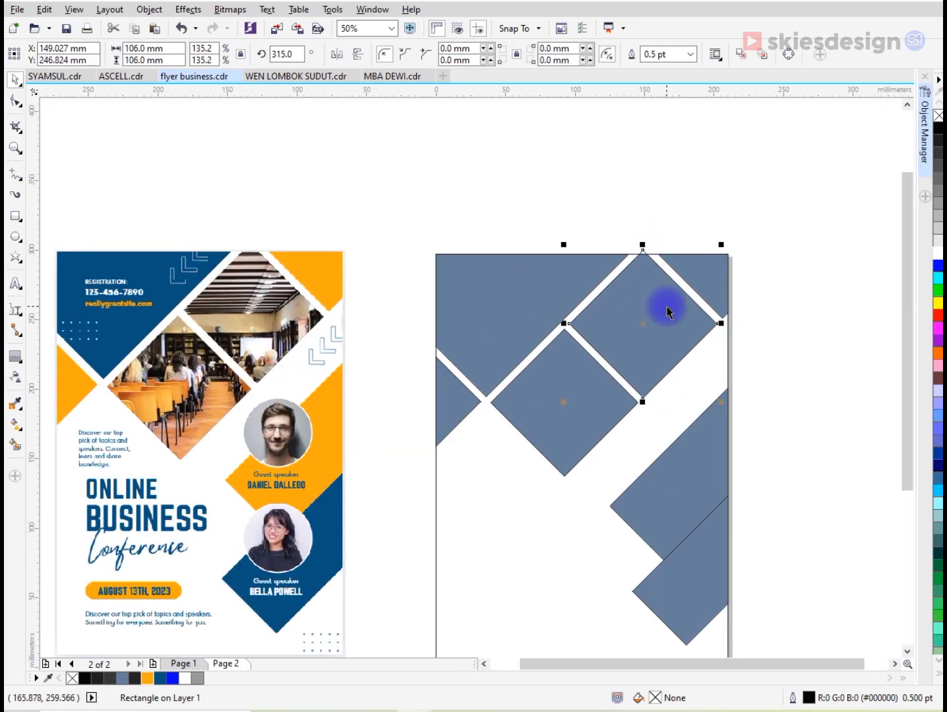
key("Delete")
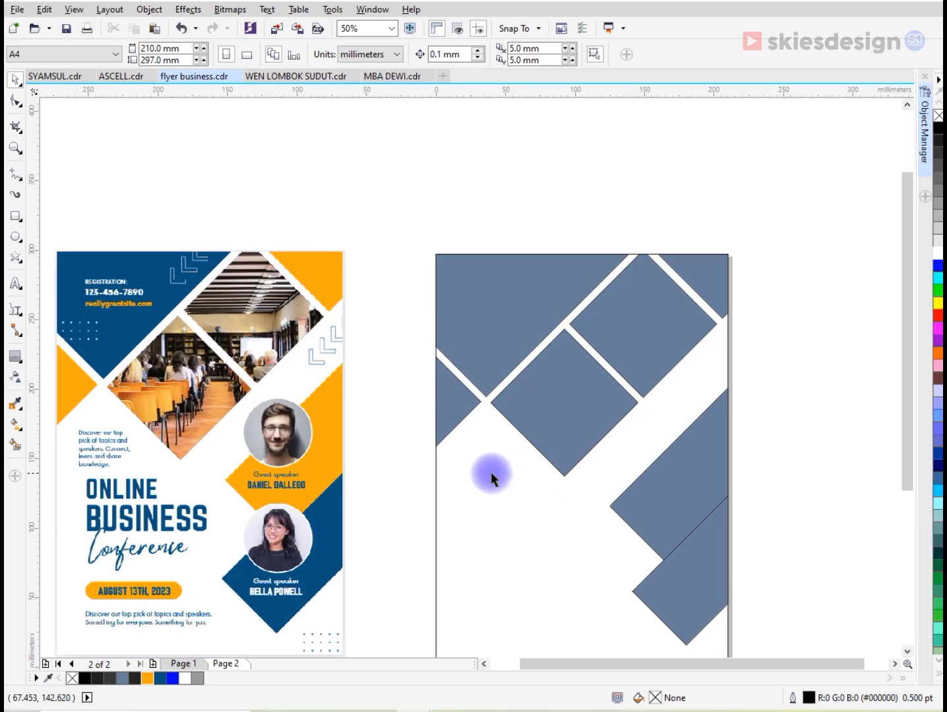
- Fill the triangle on the page's left edge with orange
left_click(451, 420)
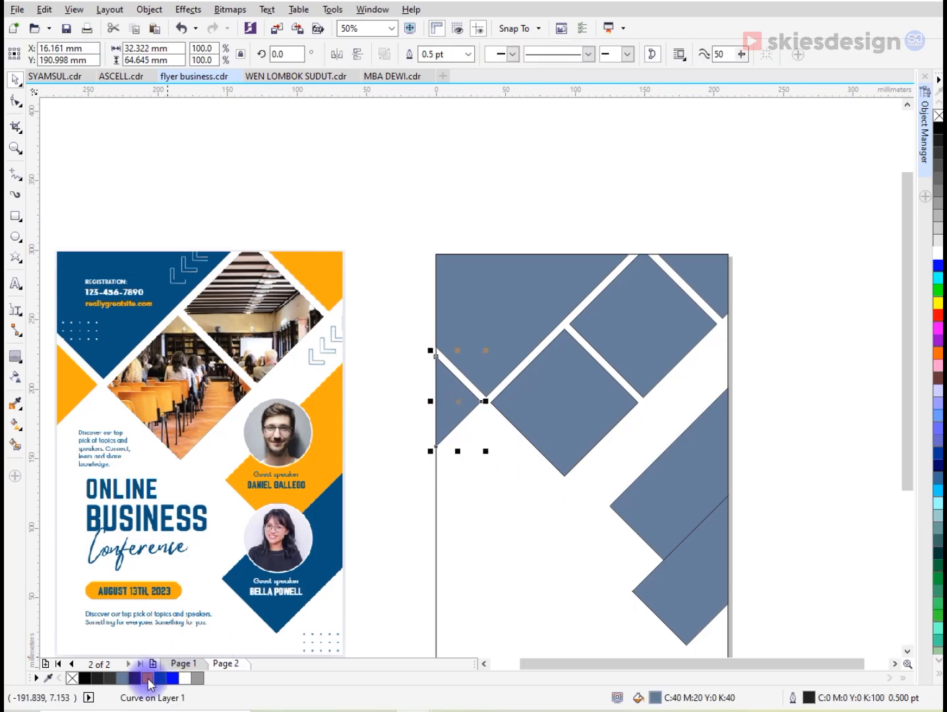
left_click(148, 679)
- Fill the two middle diamonds, the top-right triangle and the upper slanted rectangle with orange
left_click(581, 403)
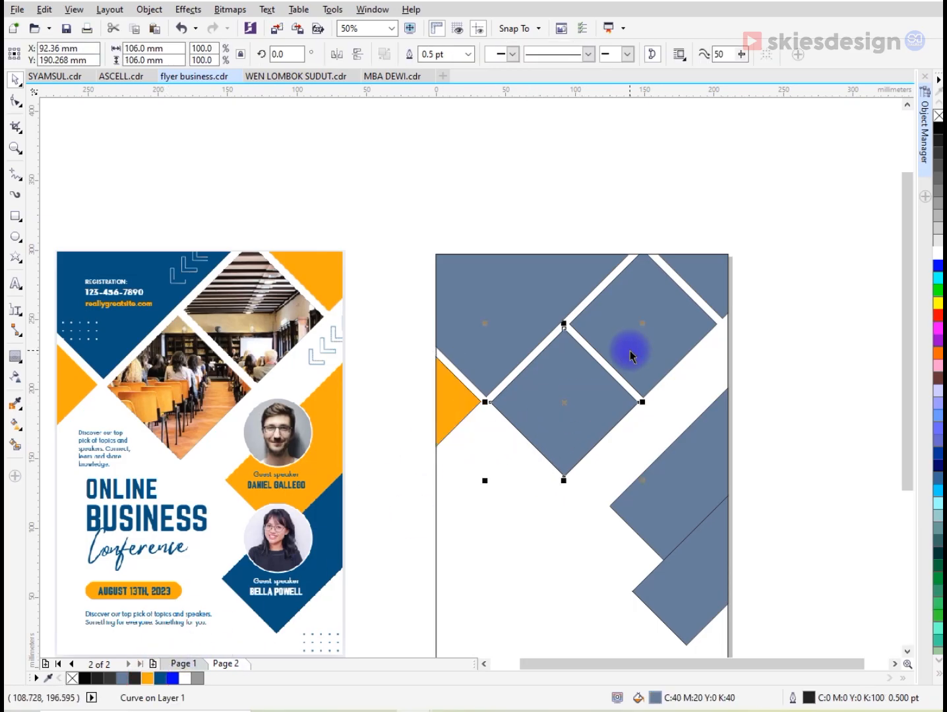
left_click(646, 337, "shift")
left_click(707, 272, "shift")
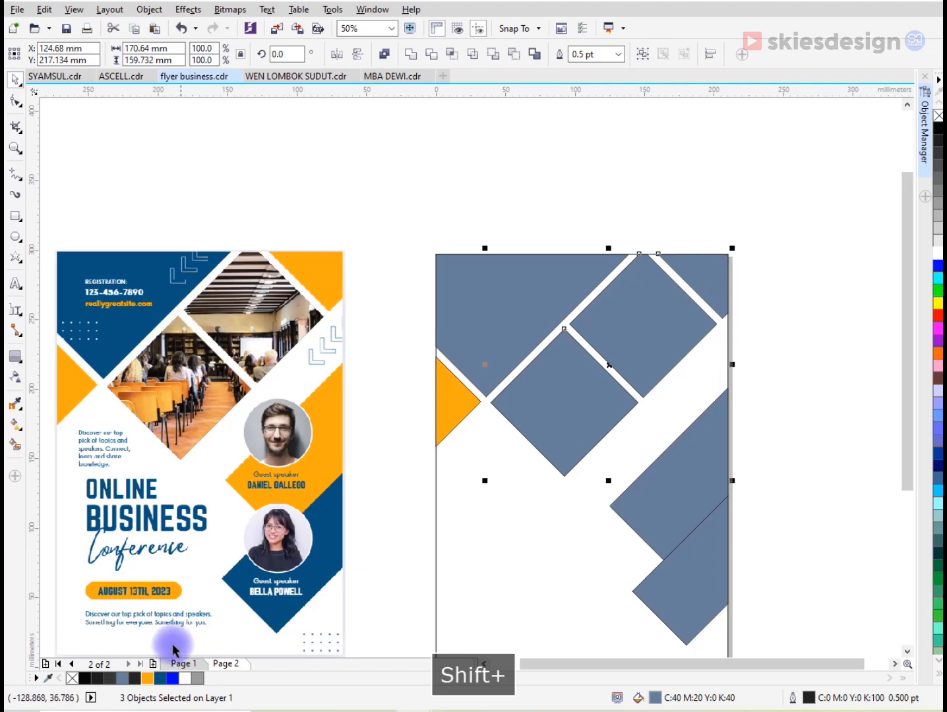
left_click(149, 679)
left_click(628, 513)
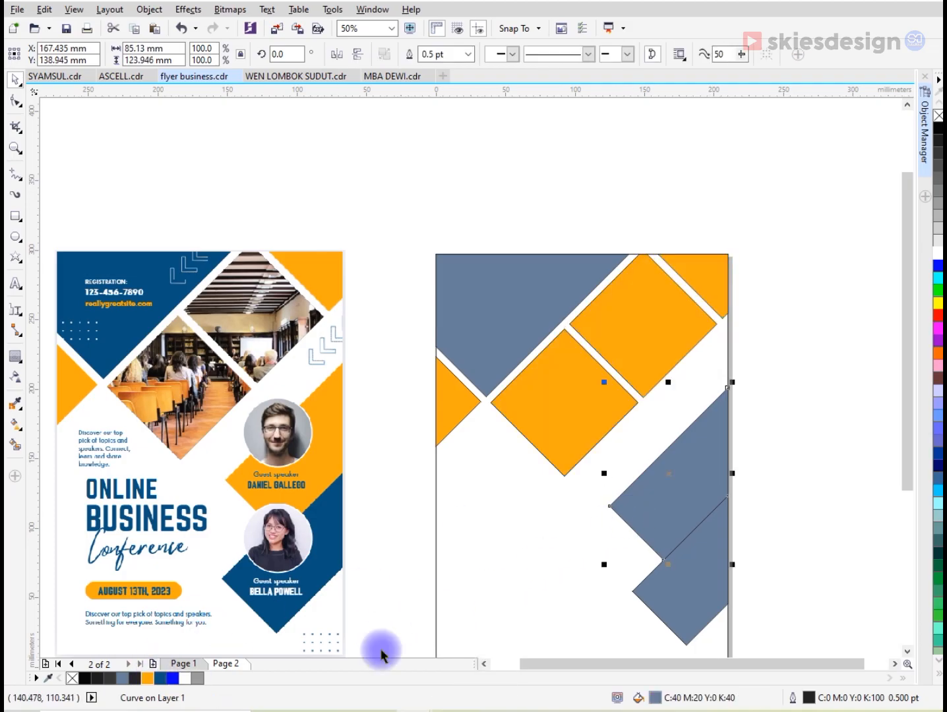
left_click(147, 679)
- Fill the large top-left shape and the lower slanted rectangle with dark blue
left_click(476, 335)
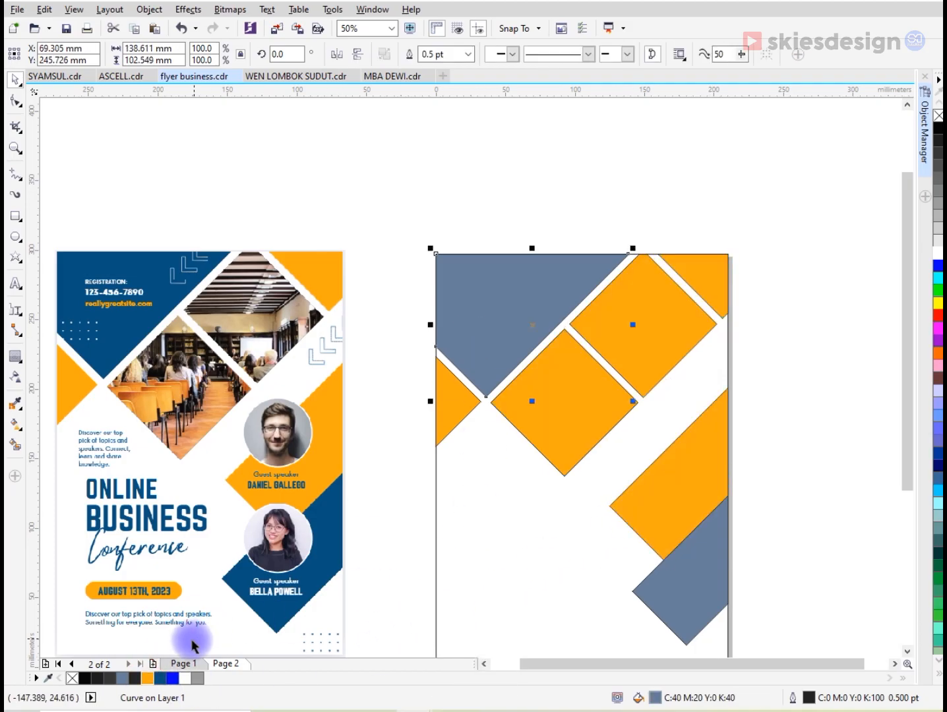
left_click(169, 676)
left_click(718, 571)
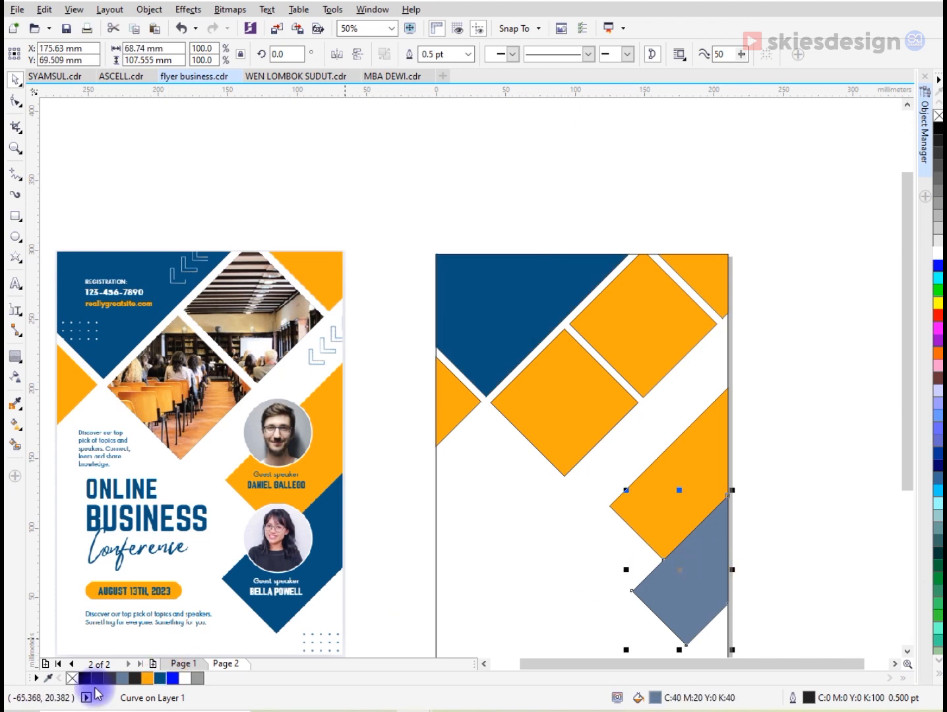
left_click_drag(814, 205, 447, 641)
left_click(664, 612)
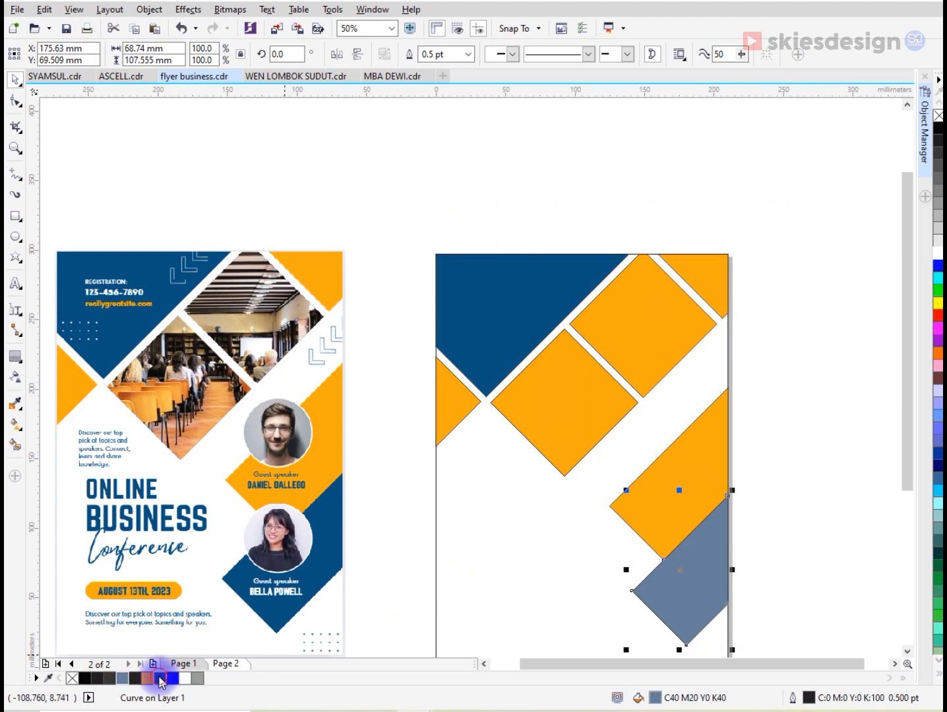
left_click(160, 677)
- Remove the outlines from all the filled shapes on the page
left_click_drag(788, 215, 415, 615)
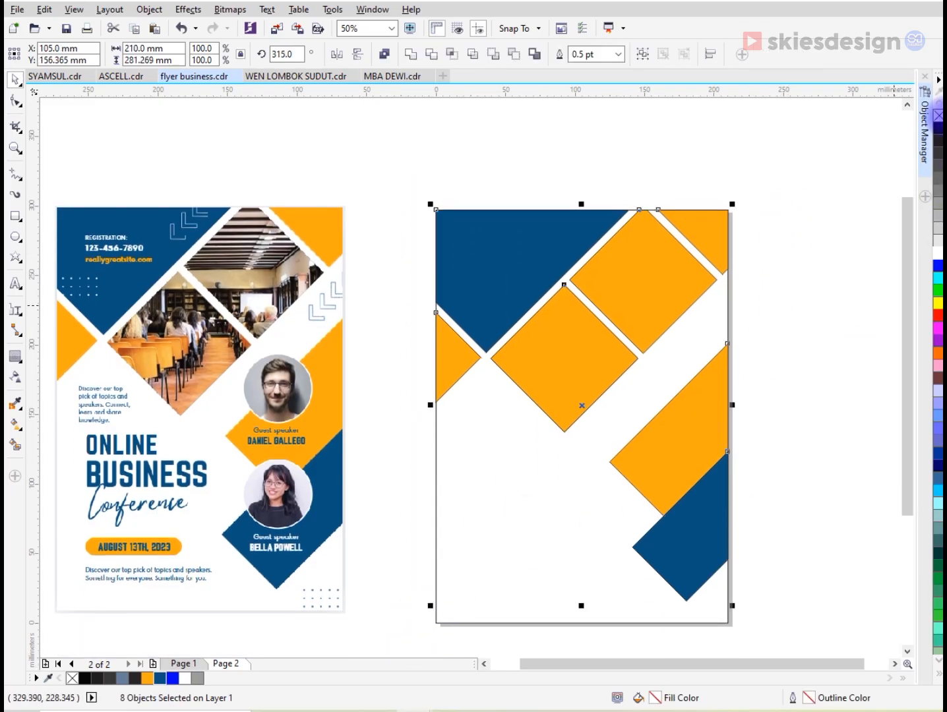
left_click(820, 259)
left_click_drag(820, 149, 412, 616)
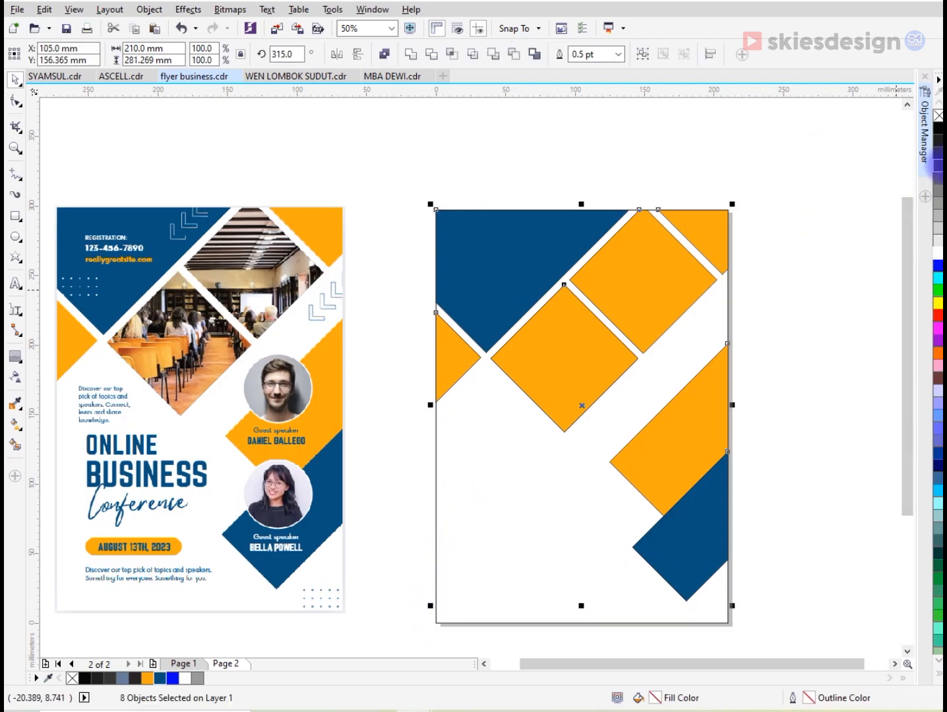
left_click(810, 196)
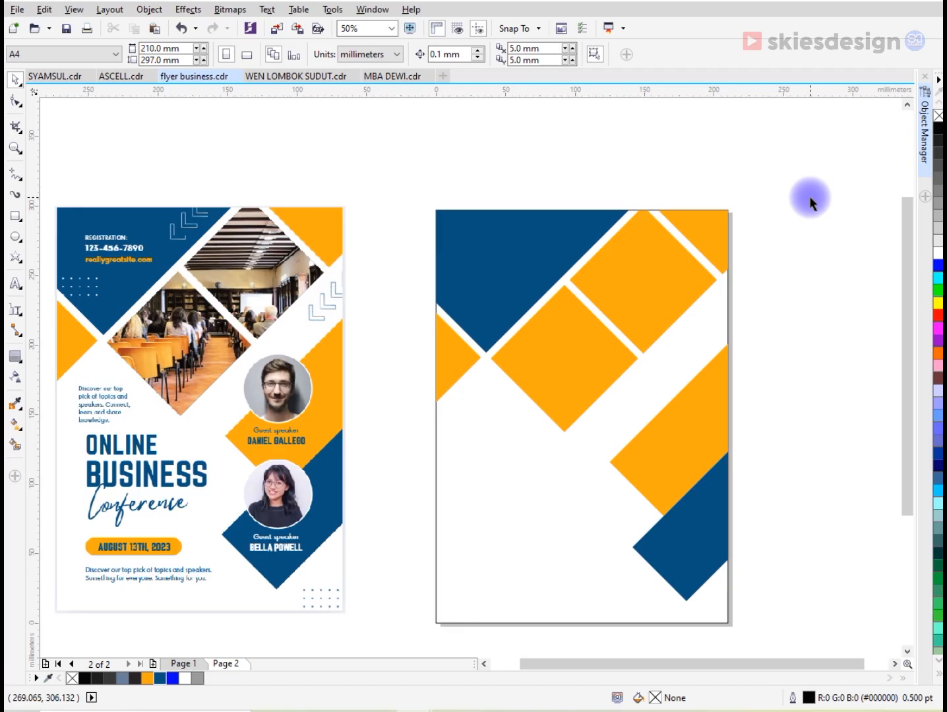
- Add the artistic text "online business" on two lines in the white area at the page's lower left
left_click(17, 285)
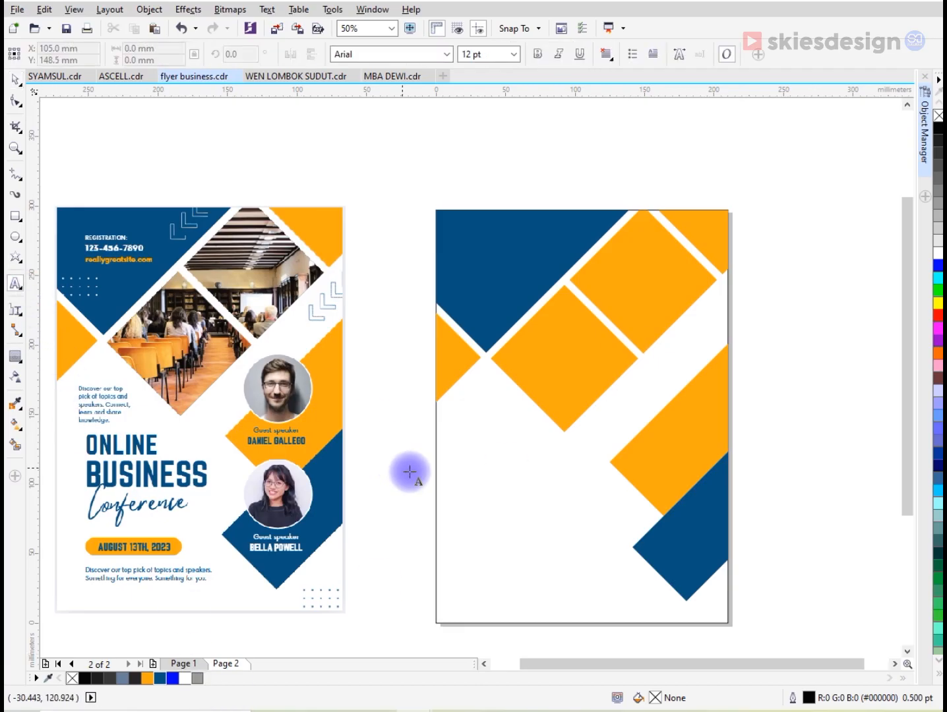
left_click(468, 512)
type("o")
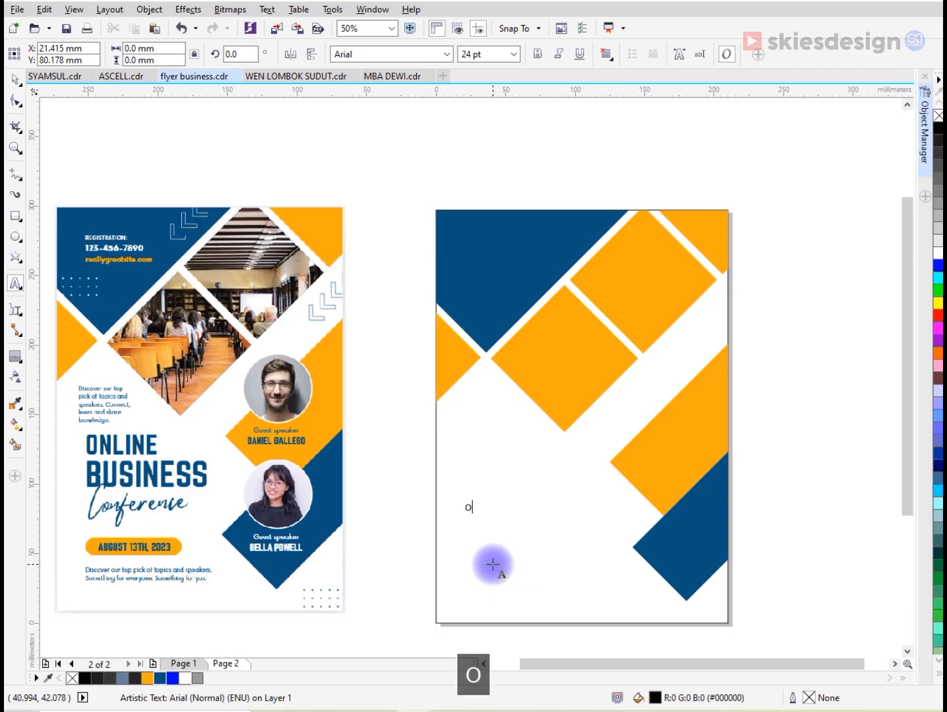
type("nlki")
key("BackSpace")
key("BackSpace")
type("ine")
key("Return")
type("bu")
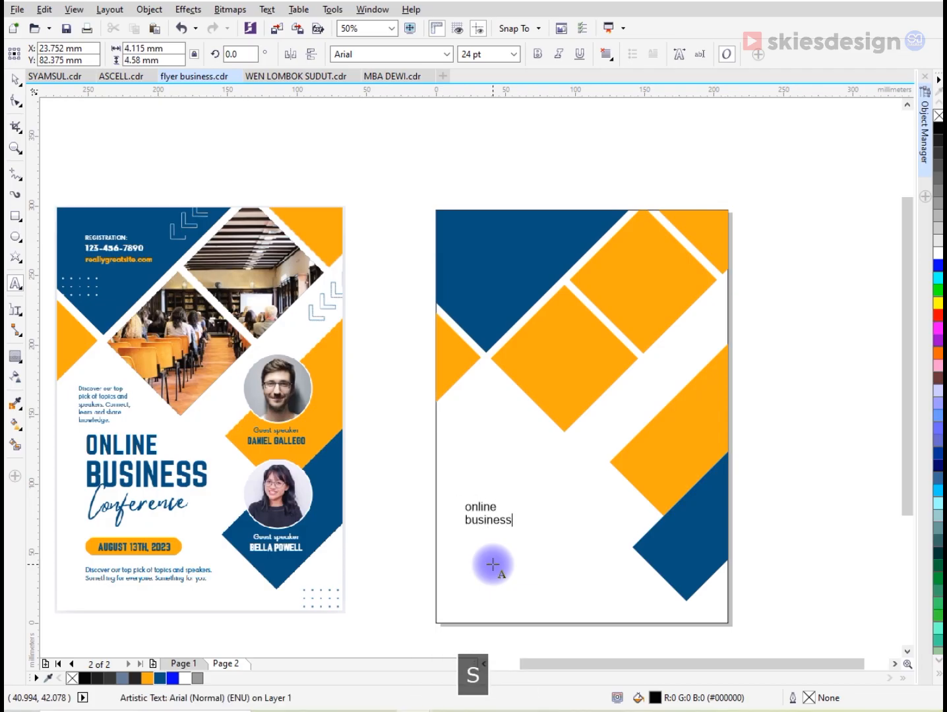
- Change the case of the whole two-line text to UPPERCASE
key("ctrl+a")
key("shift+F3")
left_click(416, 339)
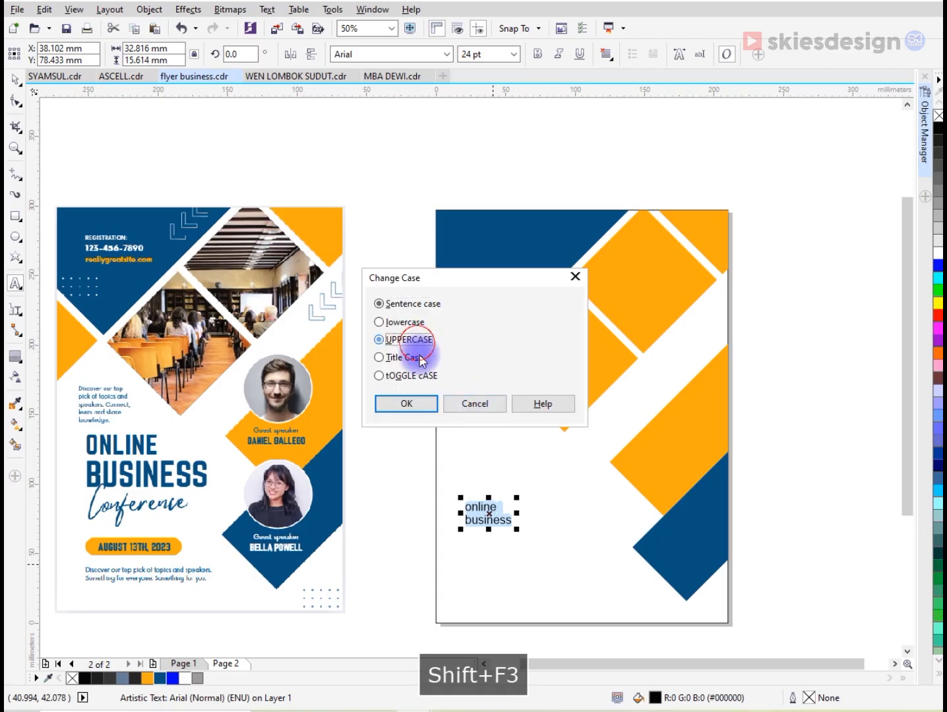
left_click(421, 404)
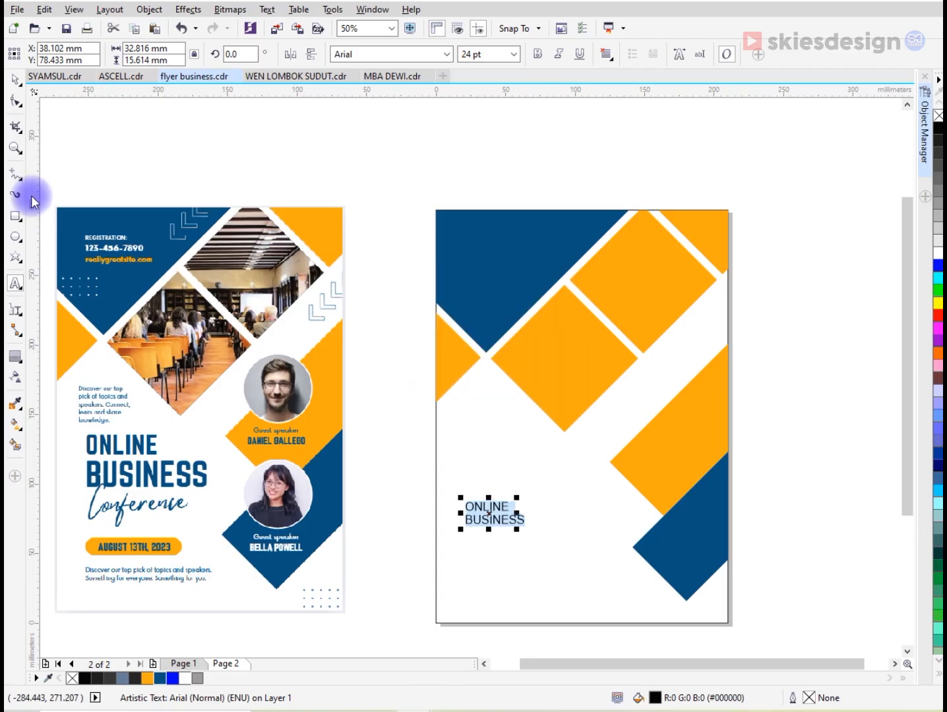
- Enlarge the ONLINE BUSINESS text to about 49 pt and set its font to Poppins Bold
left_click(15, 79)
left_click_drag(529, 495, 591, 443)
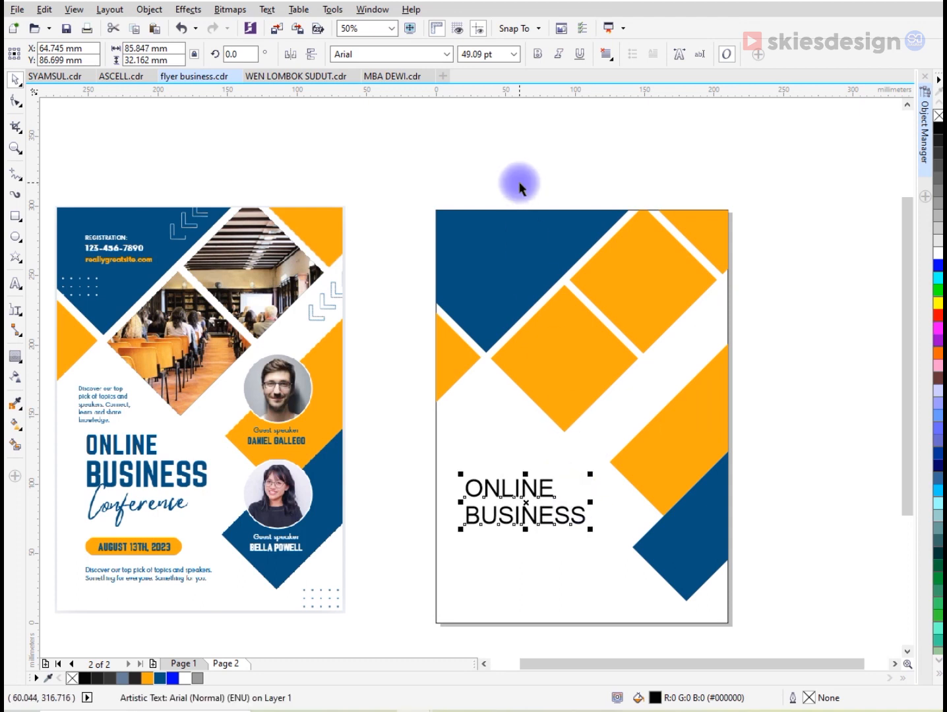
left_click(448, 55)
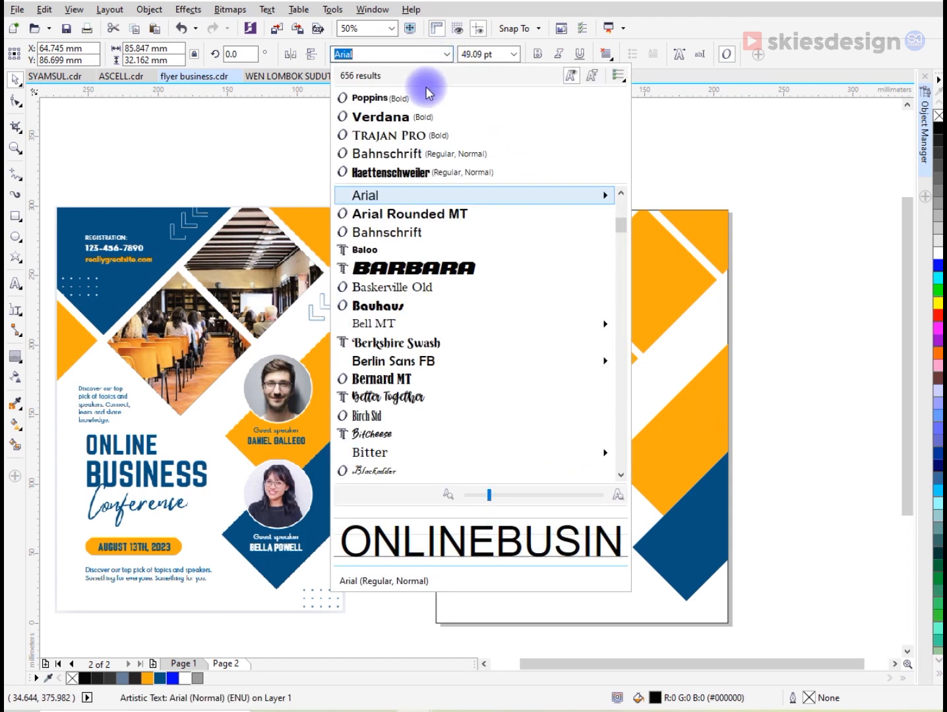
left_click(389, 98)
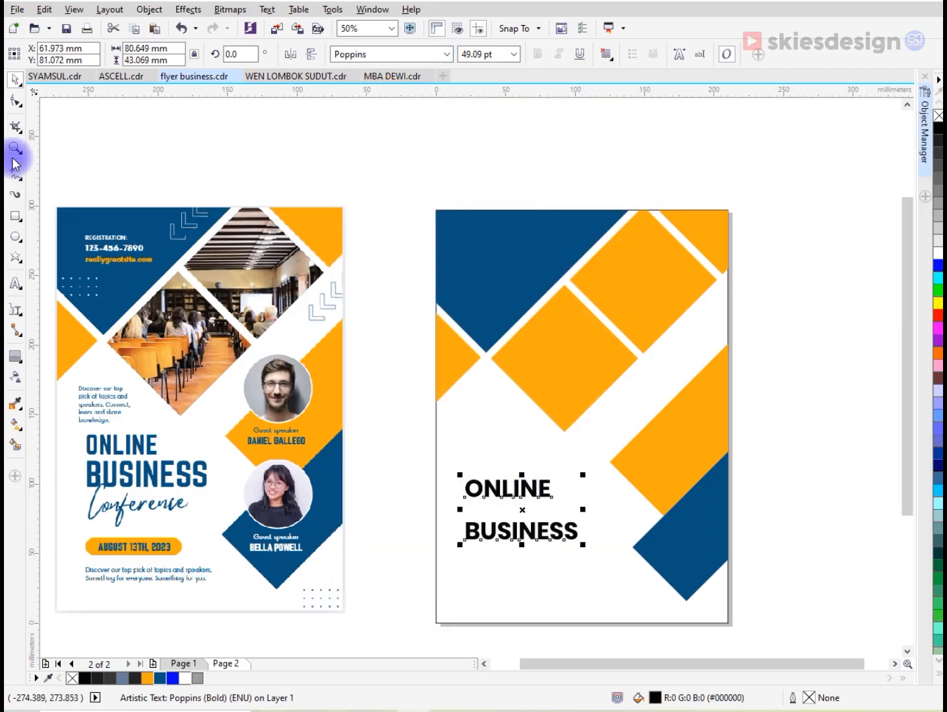
- Tighten the line spacing between ONLINE and BUSINESS with the Shape tool
left_click(16, 100)
left_click_drag(459, 547, 452, 511)
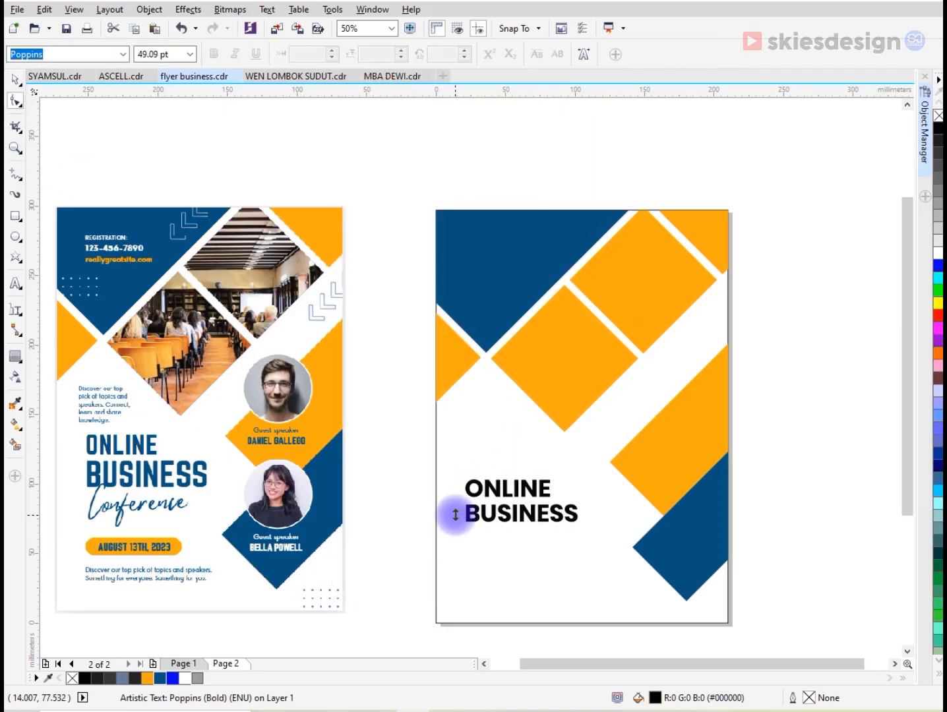
key("space")
- Break the heading apart into separate lines and scale ONLINE down to about 37 pt
scroll(533, 521, "up", 3)
scroll(522, 507, "up", 1)
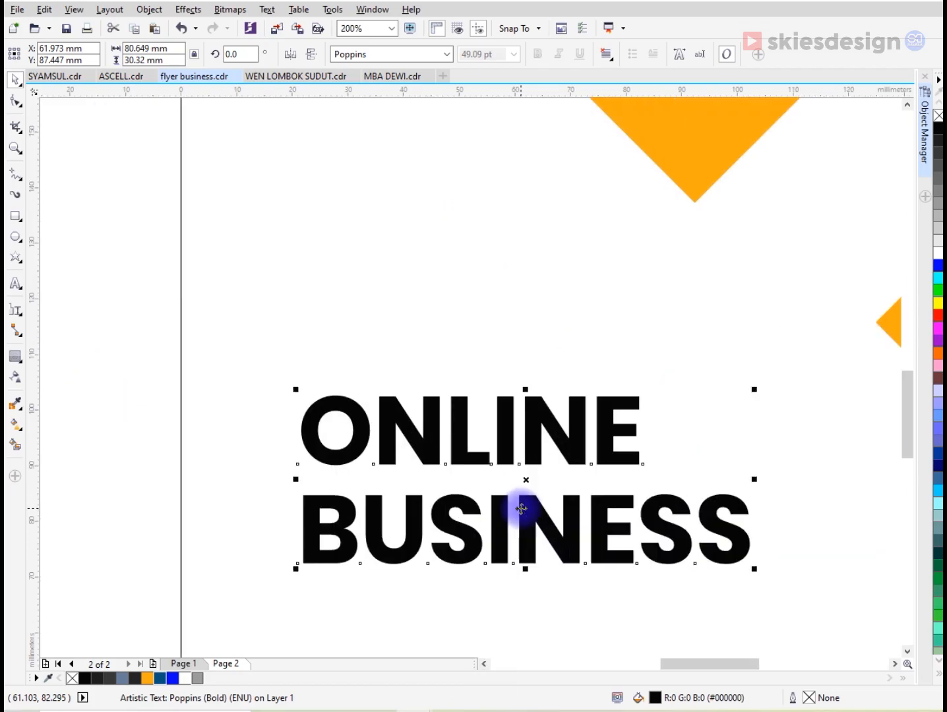
scroll(523, 507, "down", 1)
key("ctrl+k")
left_click(577, 460)
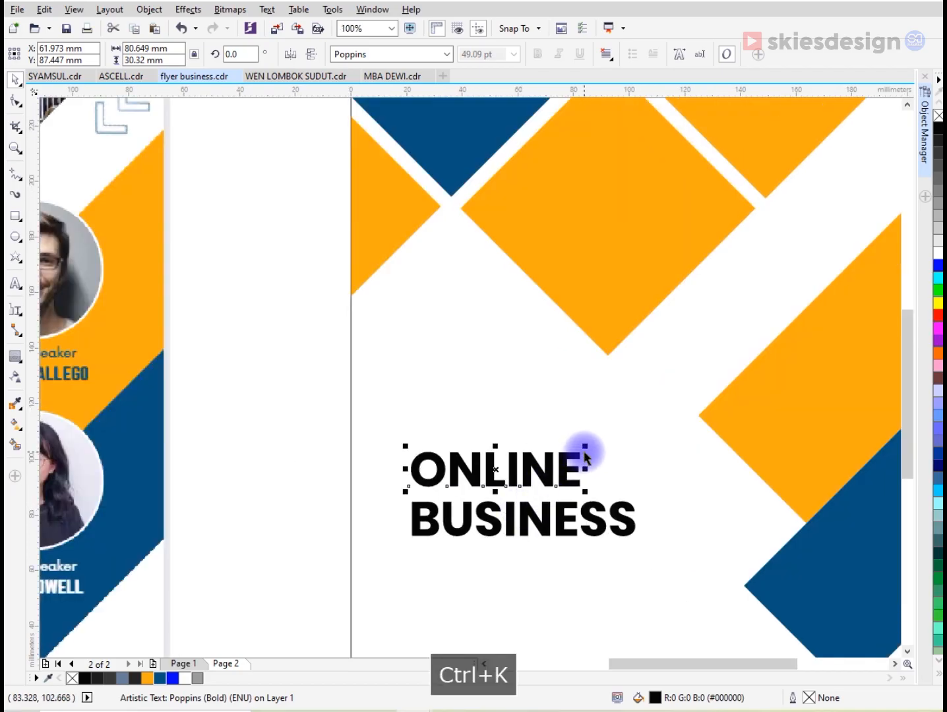
left_click_drag(585, 445, 540, 446)
scroll(531, 452, "down", 2)
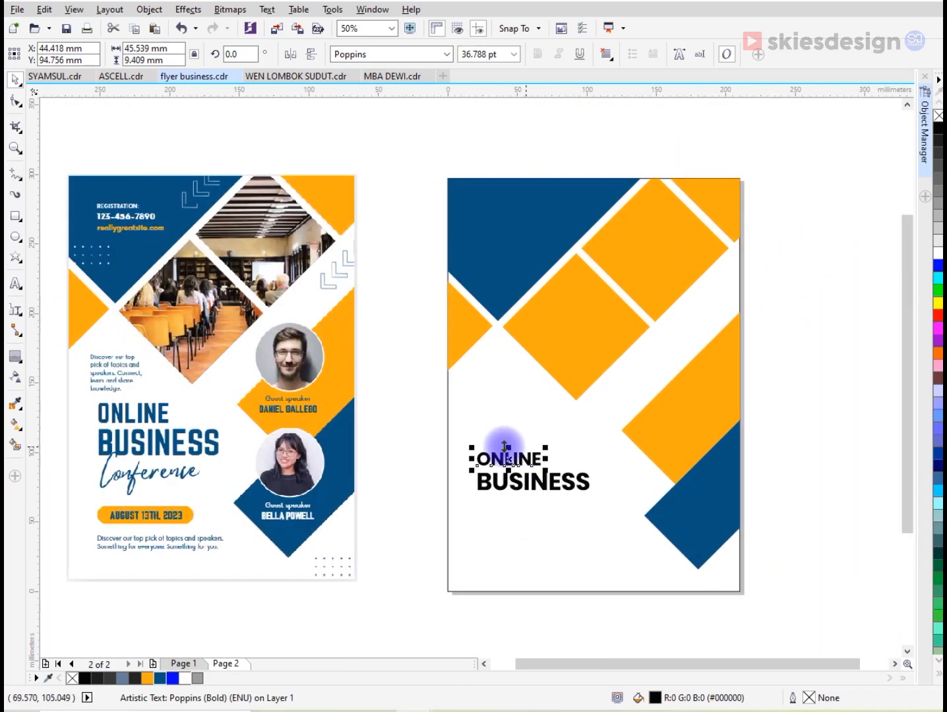
- Color both heading lines dark blue, enlarge them together to about 99 mm wide and shift them slightly upward
left_click_drag(466, 460, 592, 499)
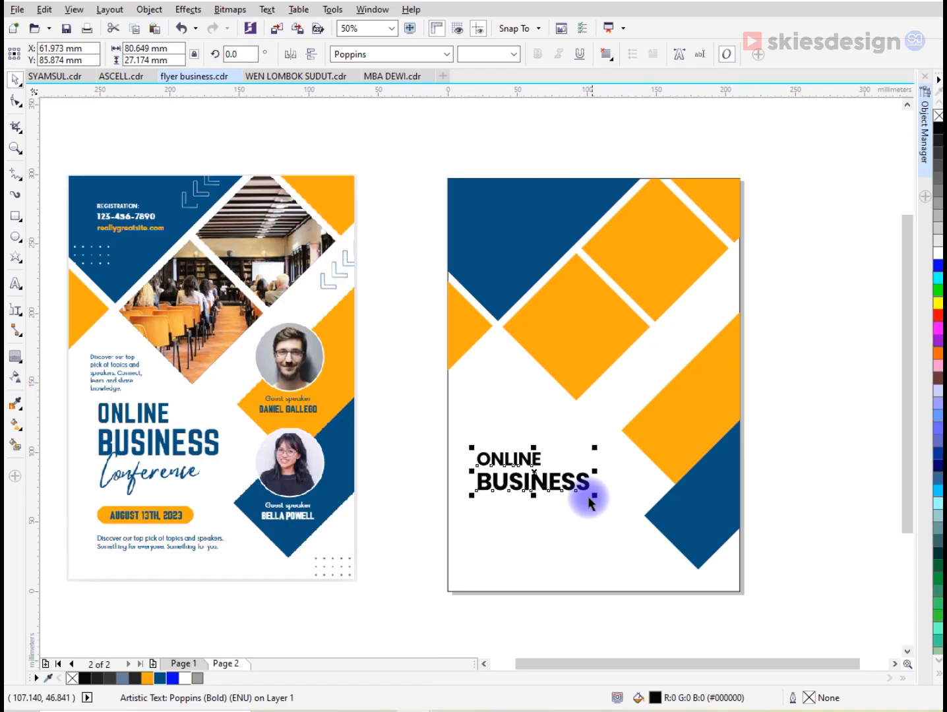
left_click(160, 676)
left_click_drag(469, 448, 461, 443)
left_click_drag(597, 498, 611, 501)
scroll(526, 464, "up", 1)
left_click_drag(533, 454, 529, 442)
scroll(532, 449, "down", 1)
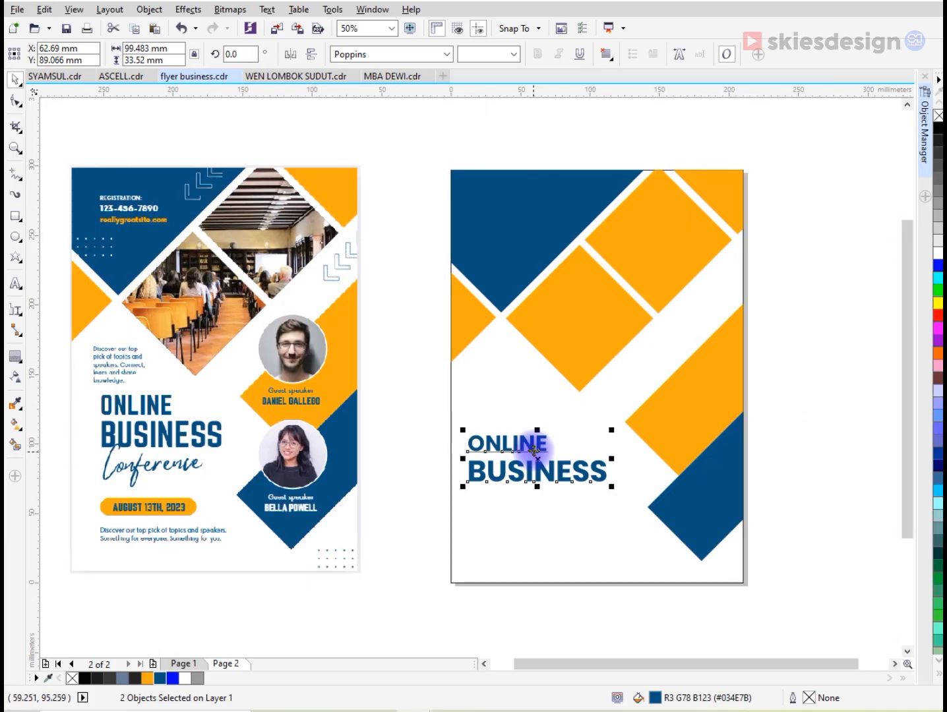
left_click(541, 277)
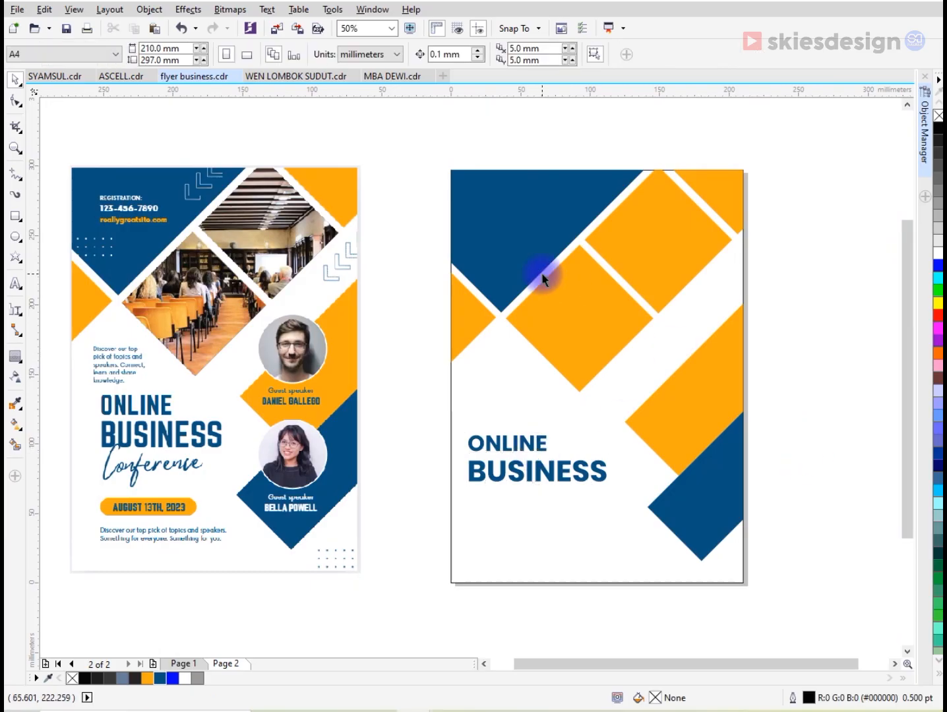
- Draw a white circle about 2.6 mm in diameter in the blue shape near the page's left edge, without an outline
left_click(15, 236)
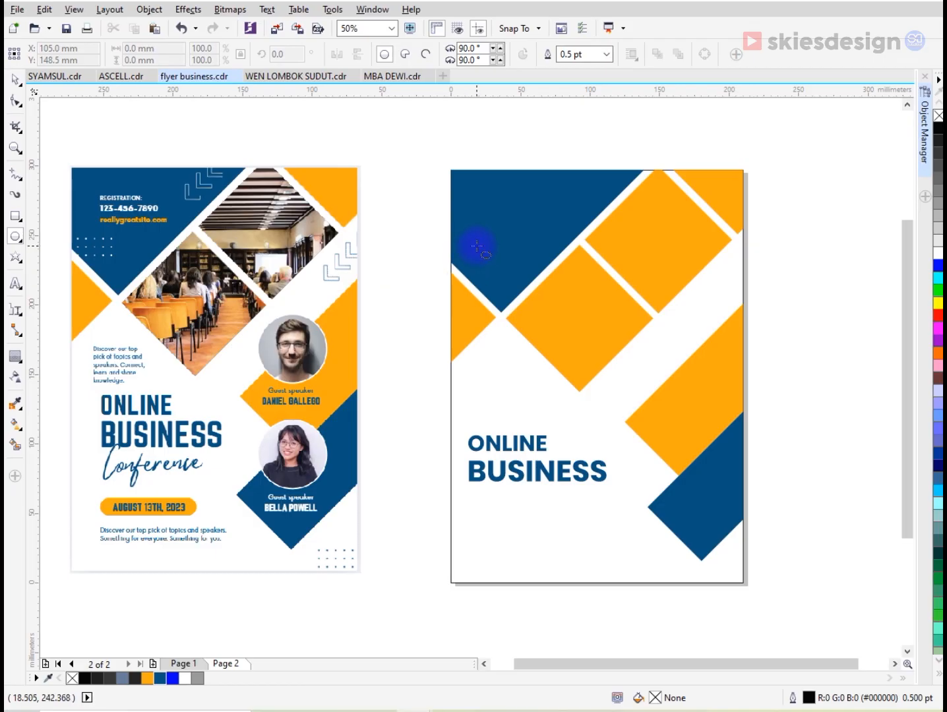
scroll(477, 246, "up", 2)
left_click_drag(448, 252, 463, 267)
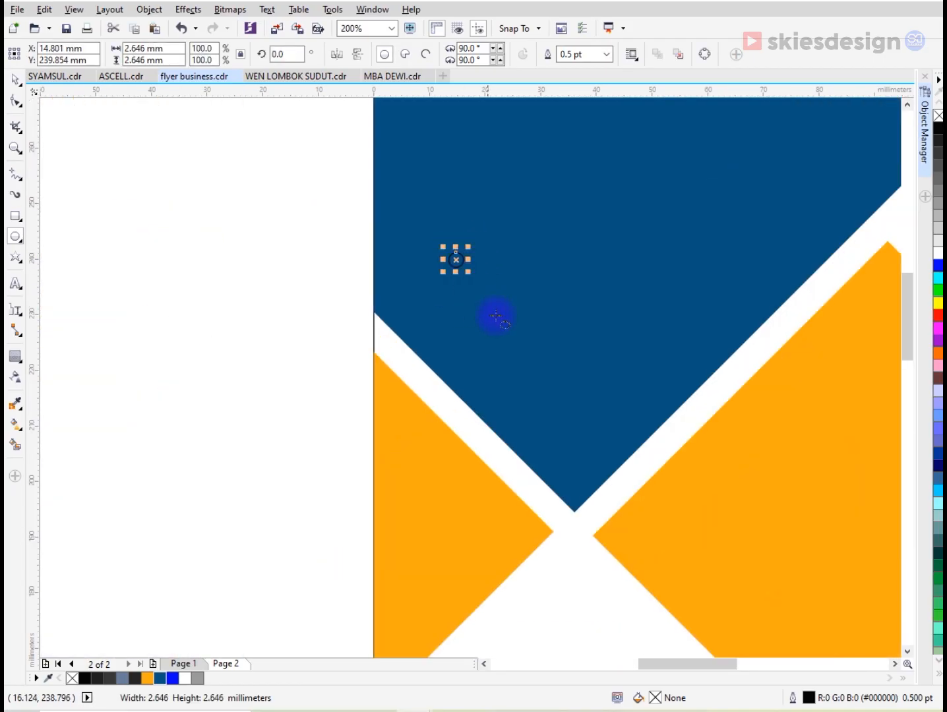
right_click(938, 116)
- Copy the white circle downward to form a vertical column of three dots
key("space")
left_click_drag(465, 276, 491, 312)
key("ctrl+r")
- Repeat the column of dots sideways into five columns and shrink the whole grid to about 17 mm wide
left_click_drag(336, 212, 513, 412)
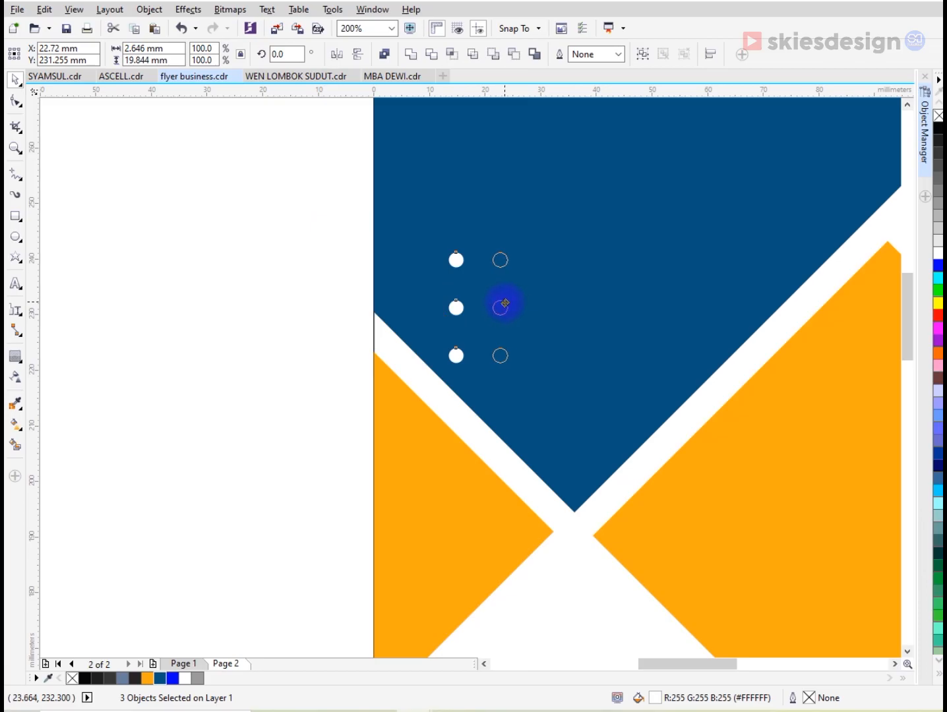
left_click_drag(507, 302, 507, 303)
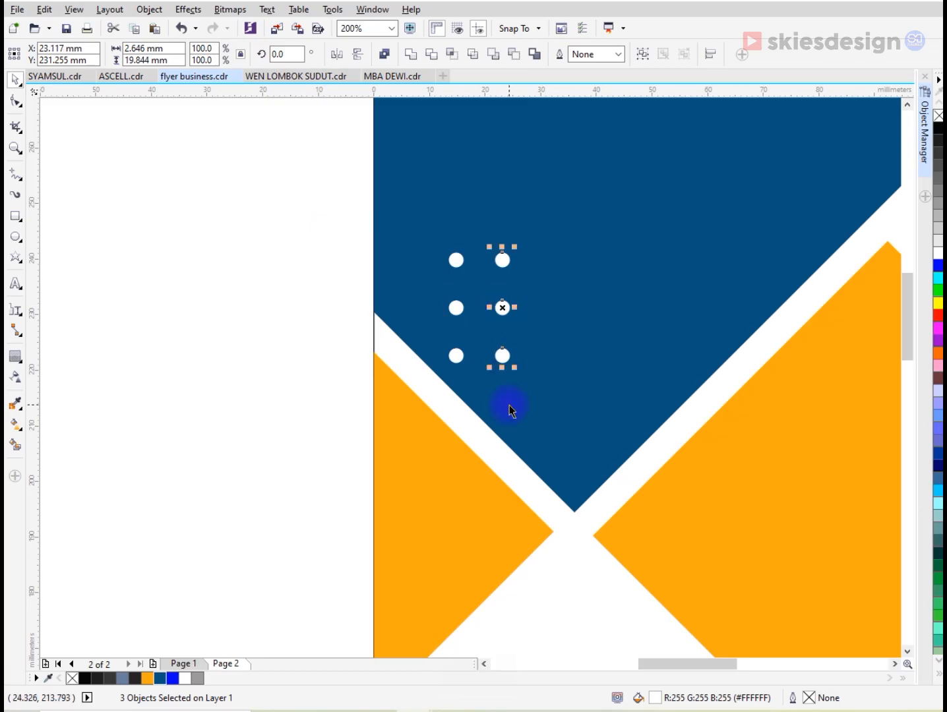
key("ctrl+r")
left_click_drag(338, 204, 658, 375)
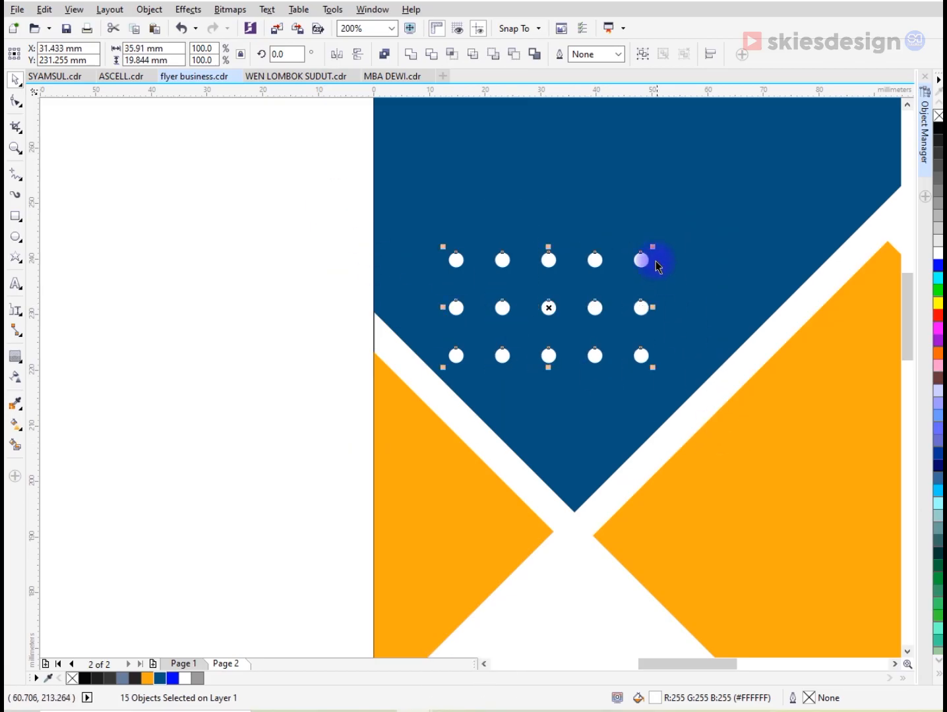
left_click_drag(652, 245, 541, 309)
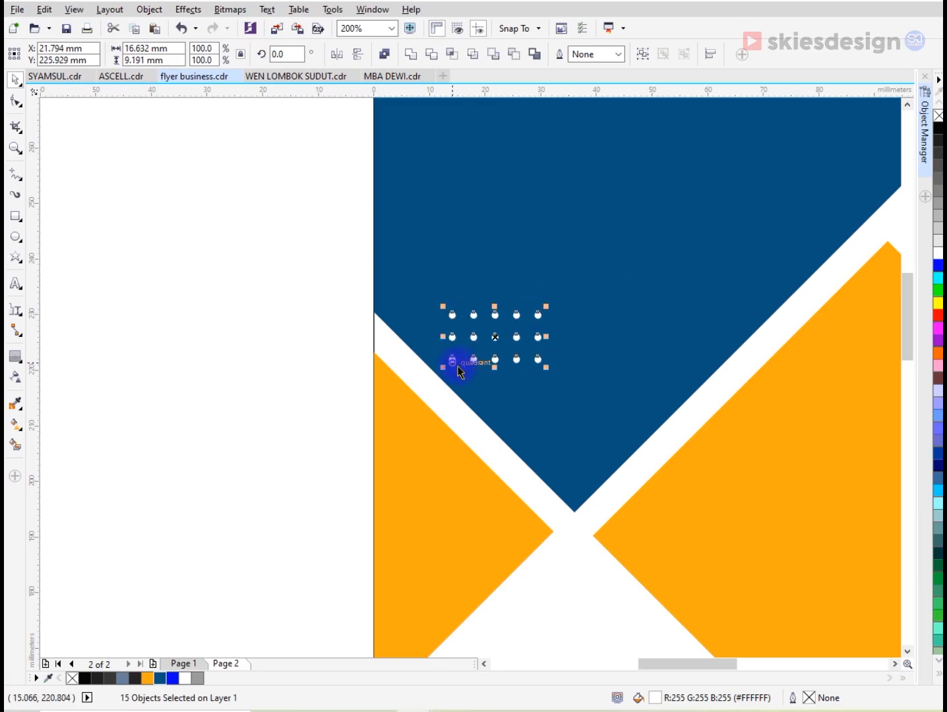
- Place a copy of the dot grid in the page's bottom-right corner and color it dark blue
scroll(454, 367, "down", 1)
left_click(374, 361)
scroll(345, 339, "down", 1)
scroll(348, 317, "down", 1)
scroll(347, 315, "up", 1)
left_click(409, 345)
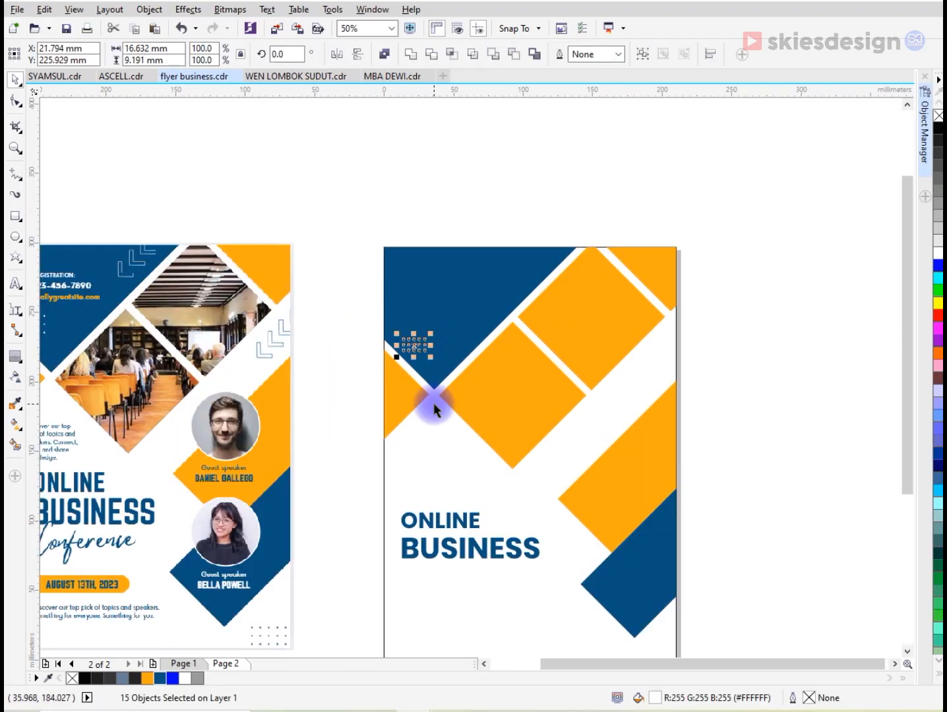
scroll(435, 393, "down", 1)
scroll(436, 387, "up", 1)
left_click_drag(428, 288, 670, 586)
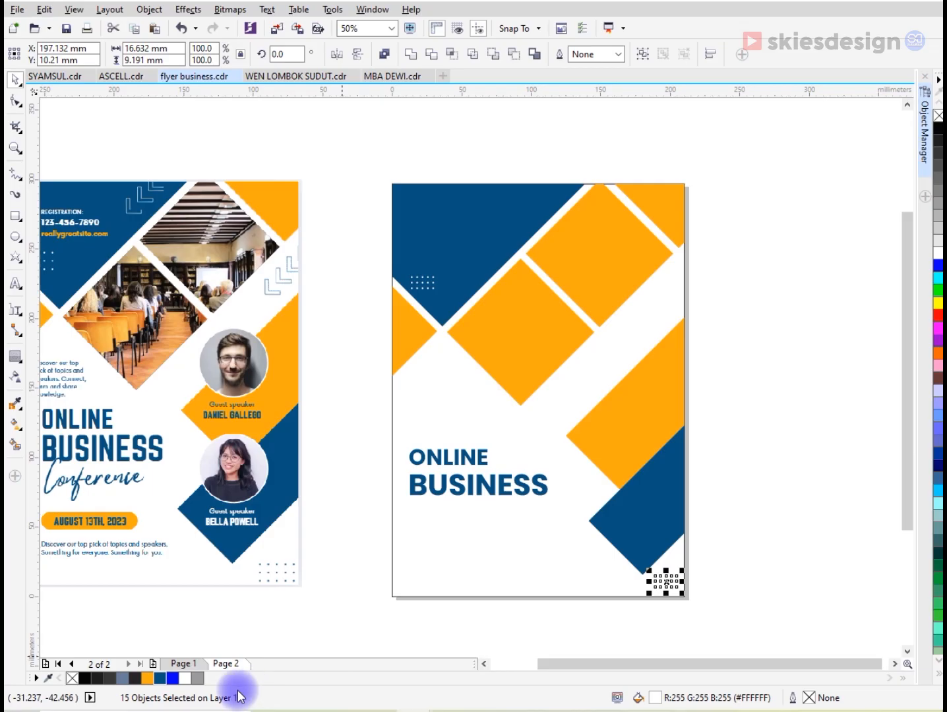
left_click(164, 677)
left_click(757, 507)
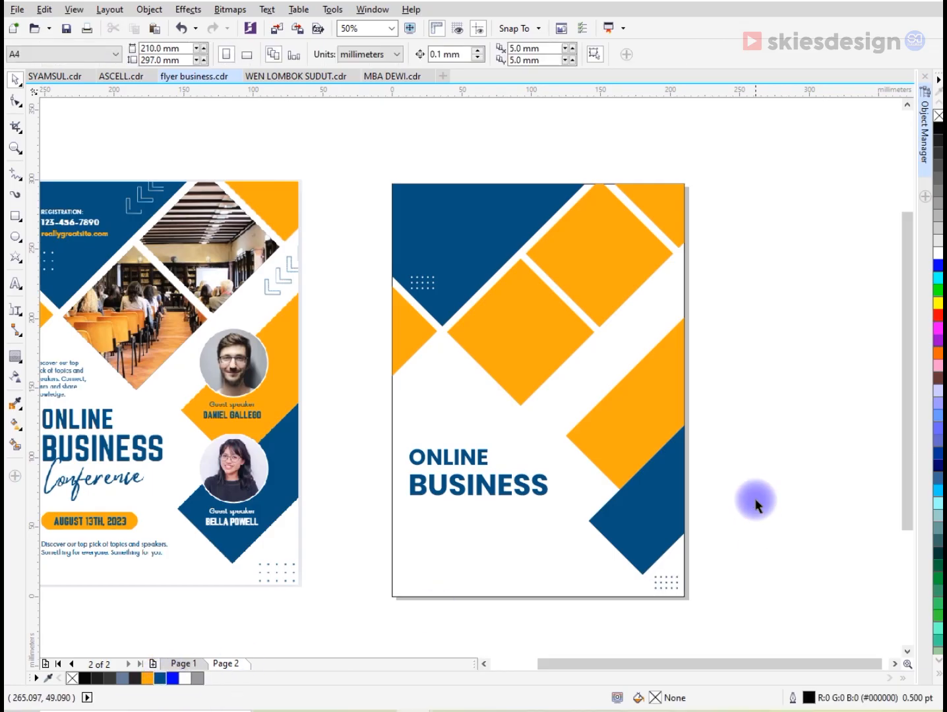
- Draw a square in the large blue shape, rotate it to 315° so it spans about 36 mm, and copy it slightly lower
scroll(492, 181, "up", 1)
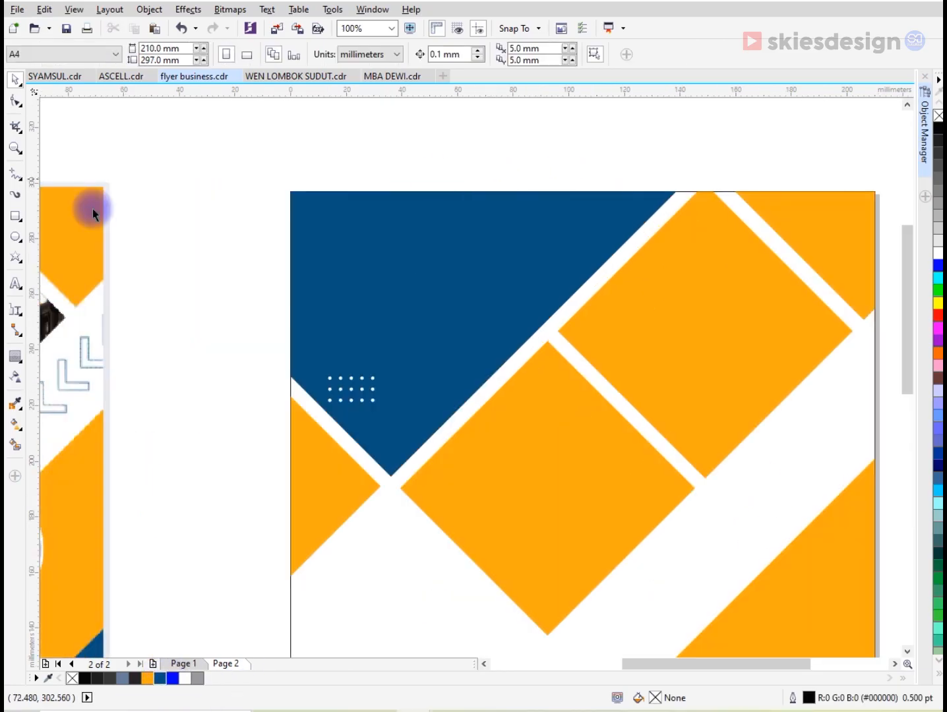
left_click(15, 217)
scroll(453, 238, "up", 1)
left_click_drag(453, 230, 594, 371)
key("space")
left_click_drag(596, 229, 560, 306)
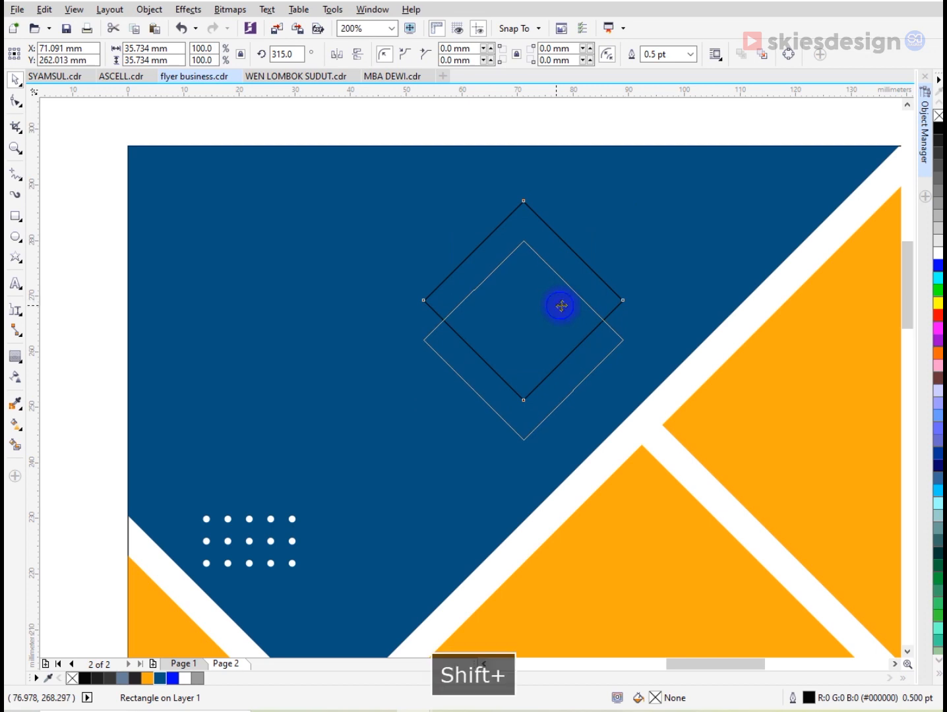
- Smart-fill the upper chevron area between the two overlapping squares, and delete both squares
left_click(14, 446)
left_click(498, 258)
key("space")
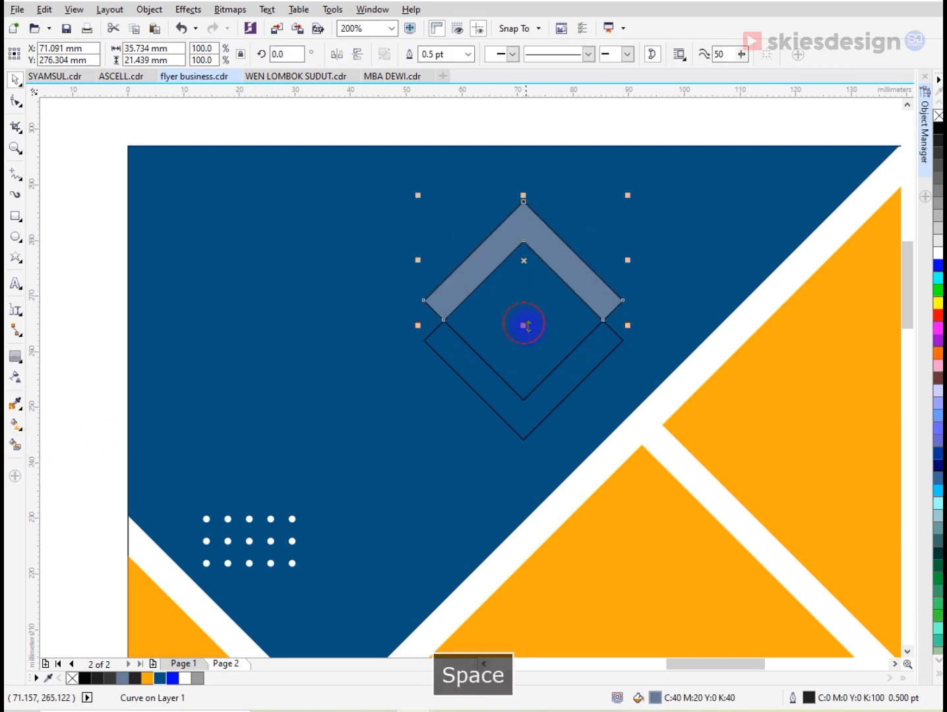
left_click(556, 391)
key("Delete")
left_click(556, 355)
key("Delete")
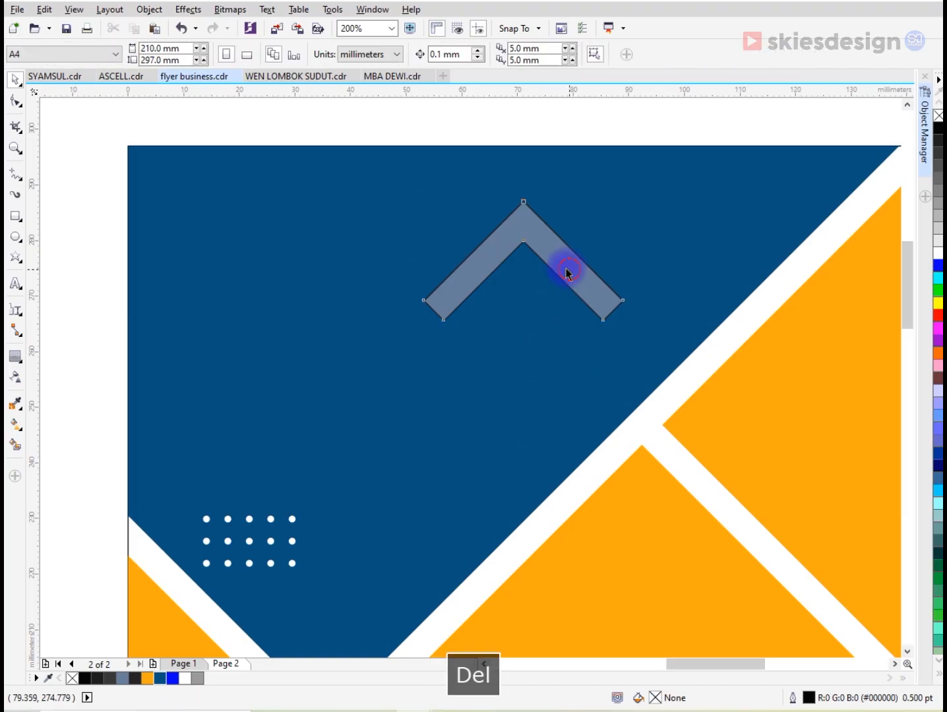
- Move the chevron slightly up within the blue shape and give it no fill and a white 1.0 pt outline
left_click_drag(569, 271, 535, 255)
right_click(937, 115)
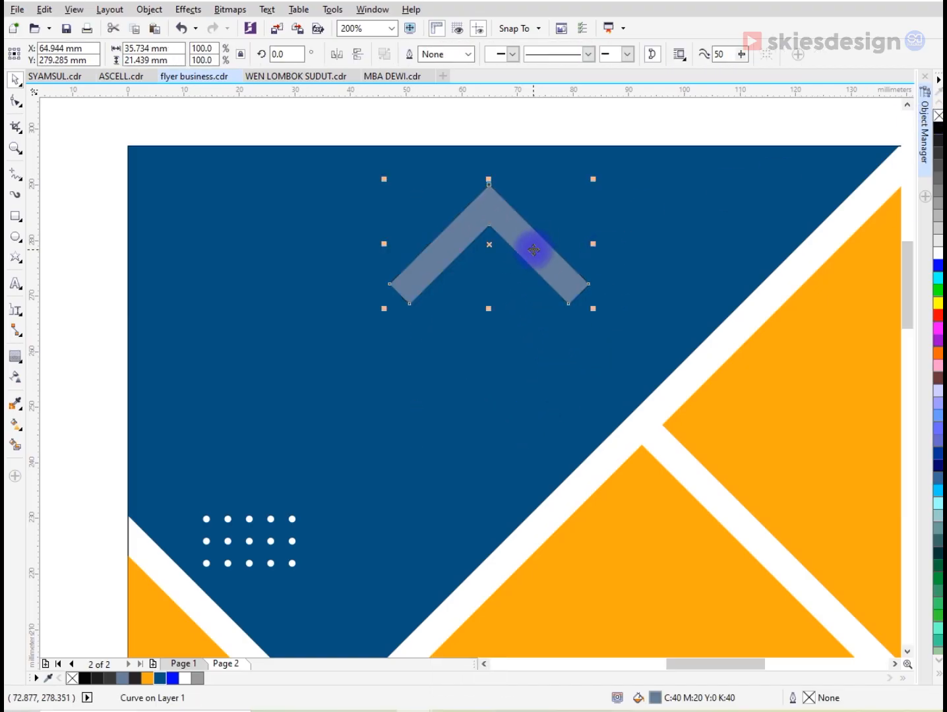
left_click(937, 116)
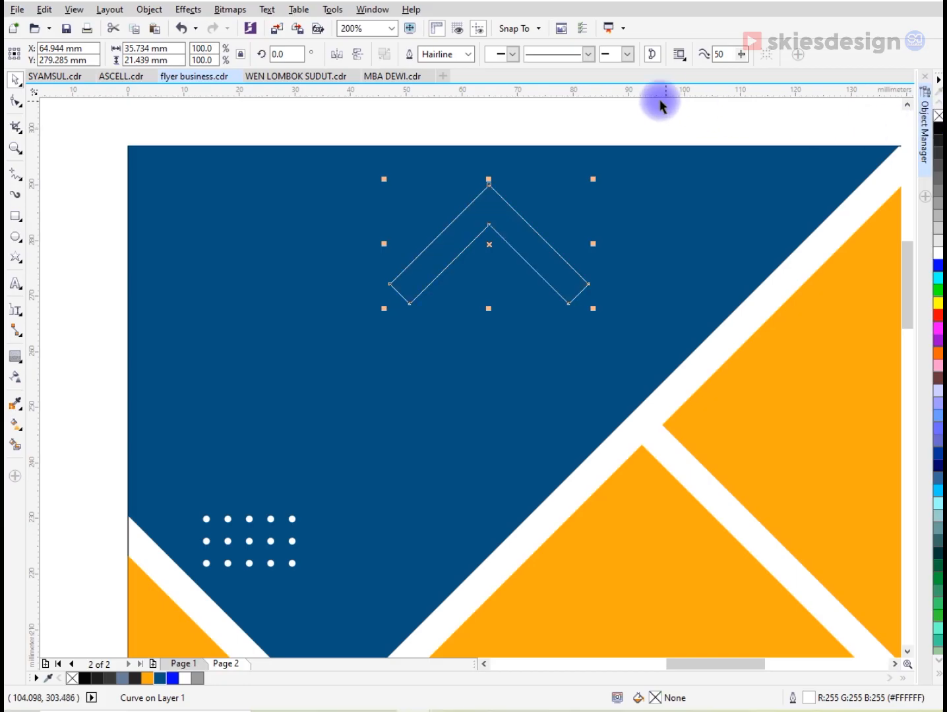
left_click(467, 54)
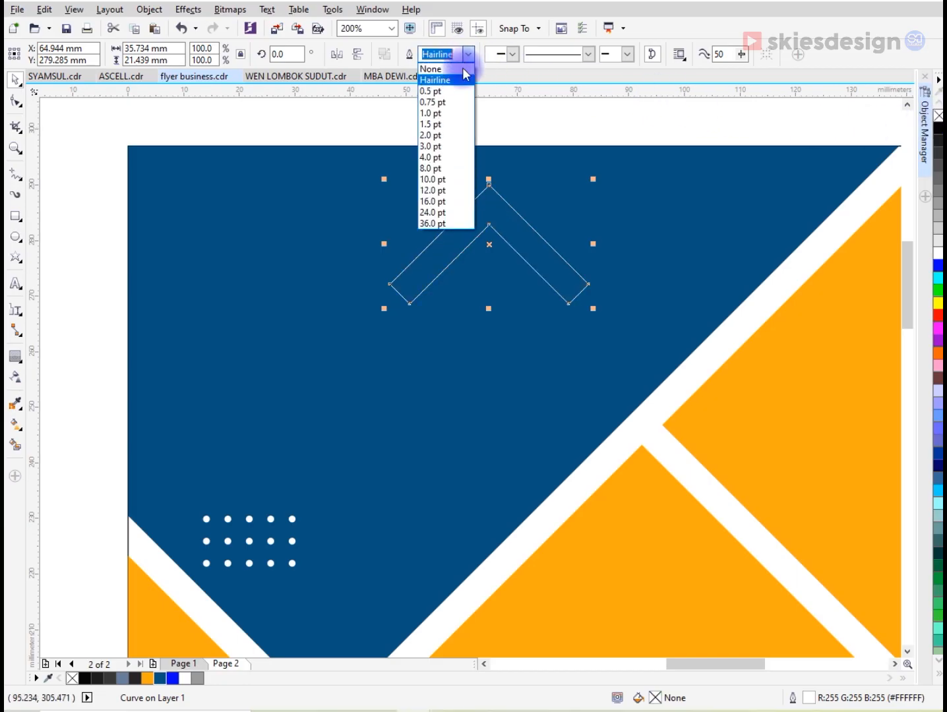
left_click(455, 113)
- Copy the chevron downward and repeat it into a column of three, shrinking the set to about 12 mm wide
left_click_drag(489, 214, 521, 369)
scroll(518, 330, "down", 4)
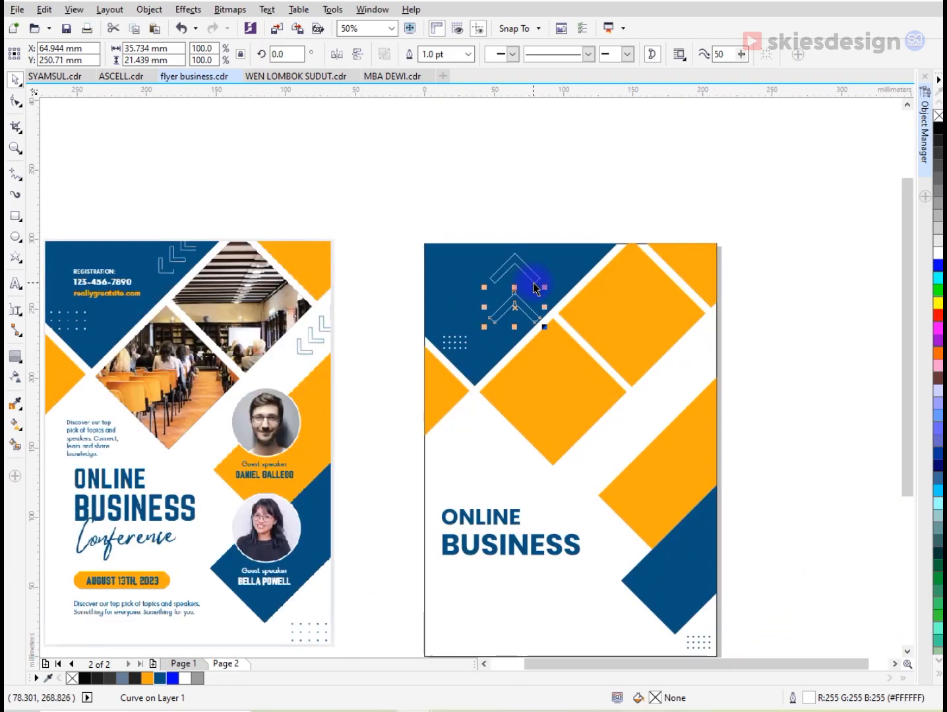
key("ctrl+r")
left_click_drag(474, 208, 578, 293)
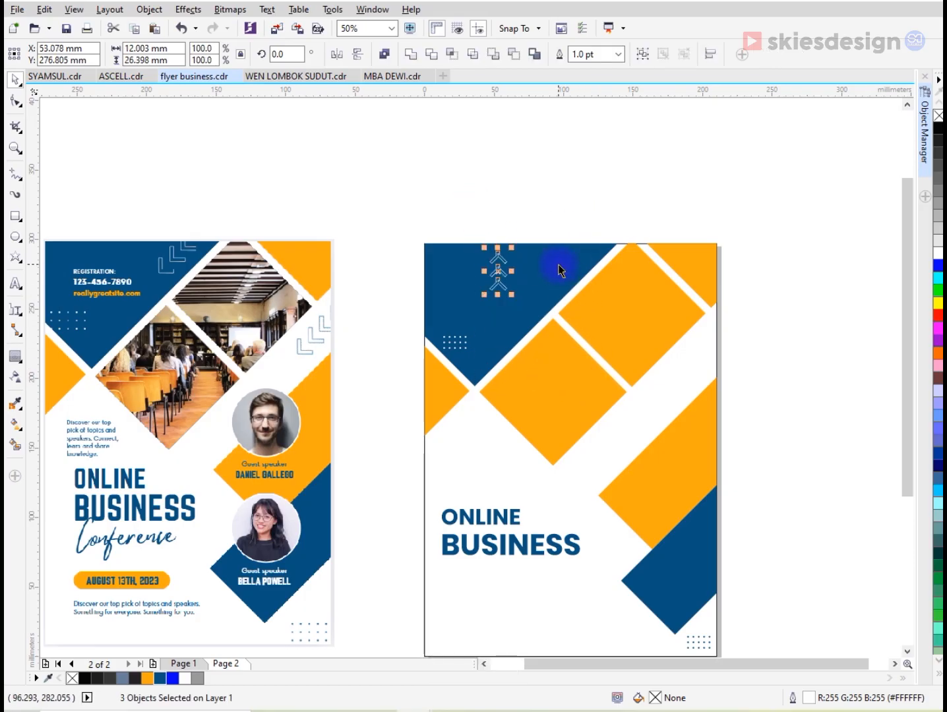
- Rotate the three chevrons to 135° and place them at the blue shape's upper-right edge, enlarged to about 30 mm across
scroll(558, 264, "up", 1)
left_click_drag(450, 255, 512, 307)
left_click_drag(501, 175, 618, 319)
scroll(630, 309, "down", 1)
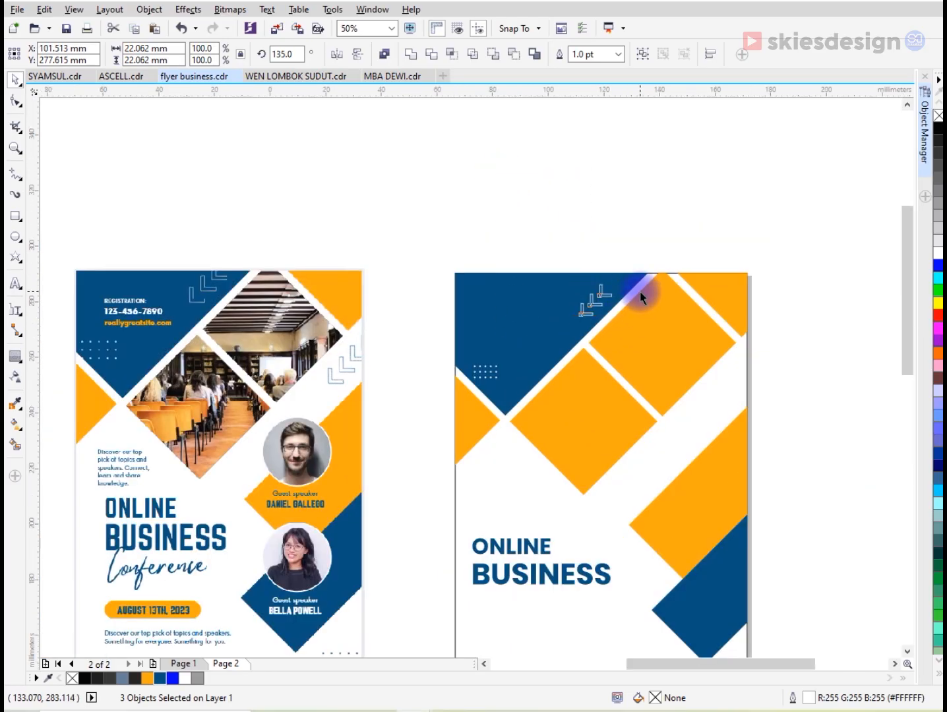
scroll(641, 298, "up", 1)
left_click_drag(591, 274, 606, 252)
- Place a slightly larger copy of the three chevrons in the white band at the page's right edge and outline it dark blue
scroll(600, 256, "up", 1)
left_click_drag(591, 299, 817, 504)
scroll(607, 279, "down", 1)
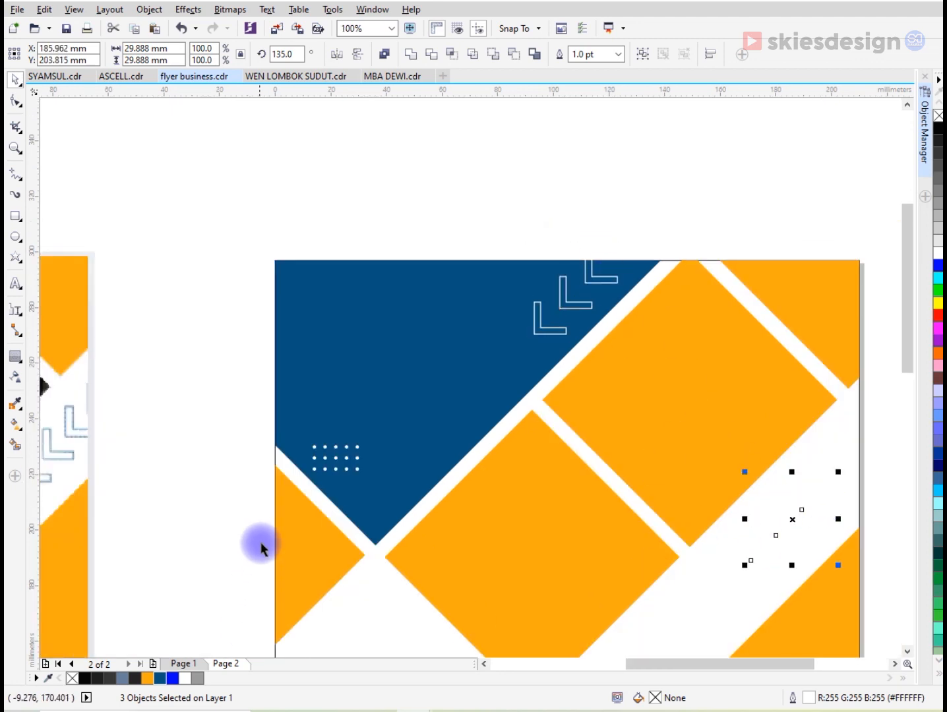
scroll(303, 503, "down", 1)
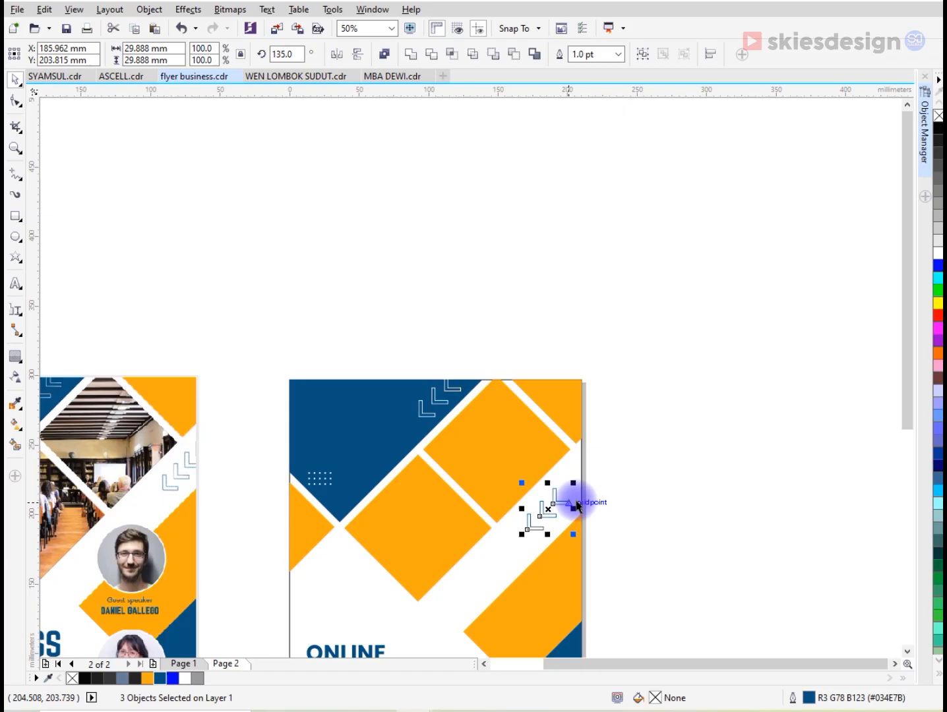
scroll(573, 507, "up", 1)
left_click(691, 464)
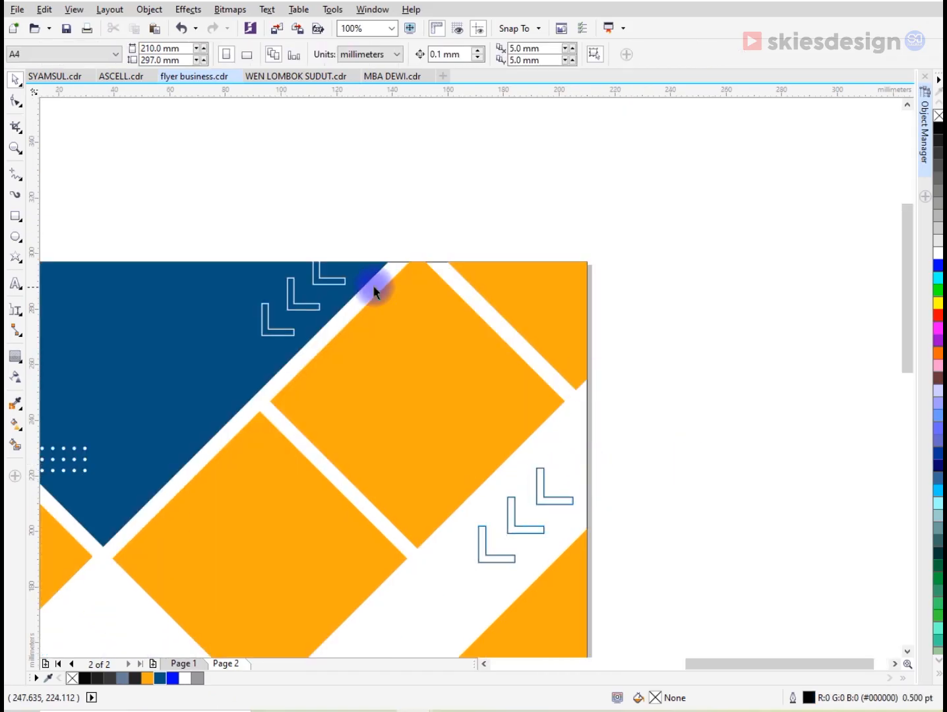
- Draw a rectangle about 24 by 10 mm above the page edge and use it to trim the overhanging part off the top chevron
scroll(387, 286, "up", 2)
left_click(372, 225)
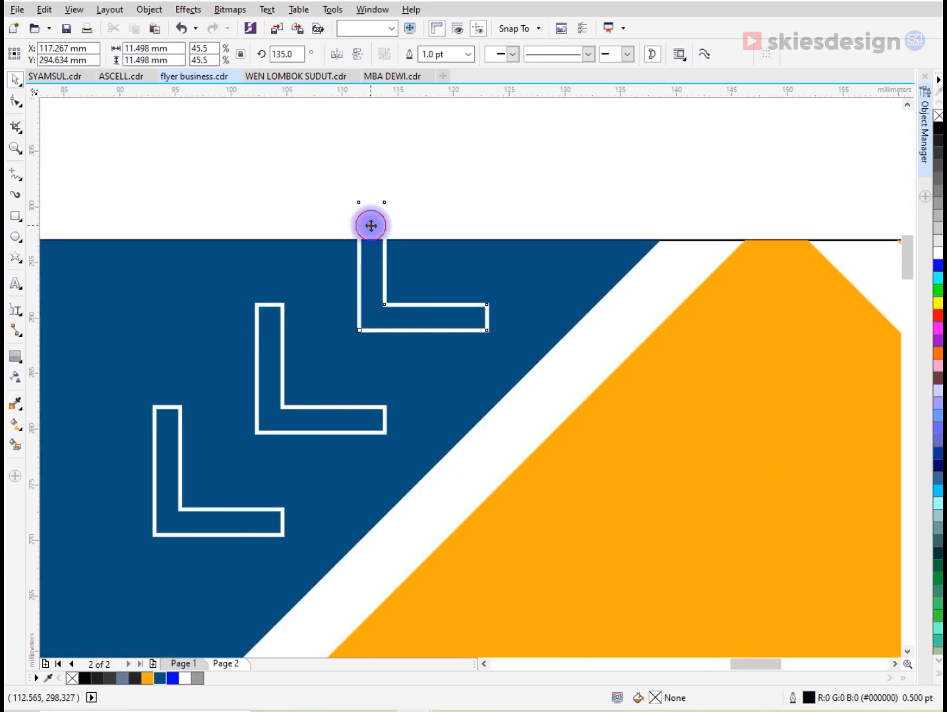
left_click(17, 447)
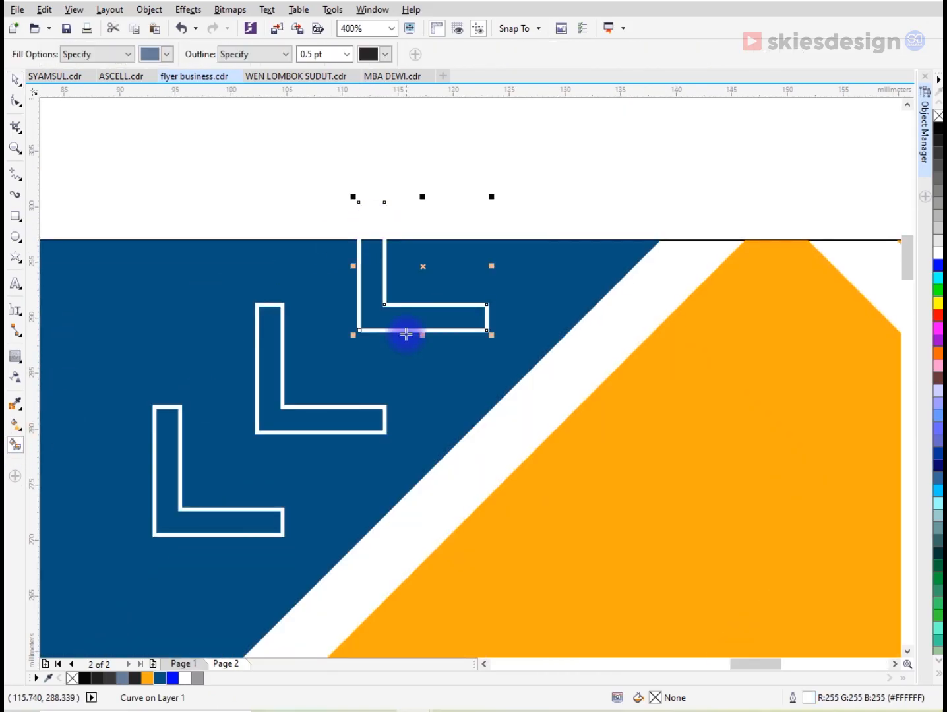
left_click(15, 216)
left_click_drag(272, 239, 543, 132)
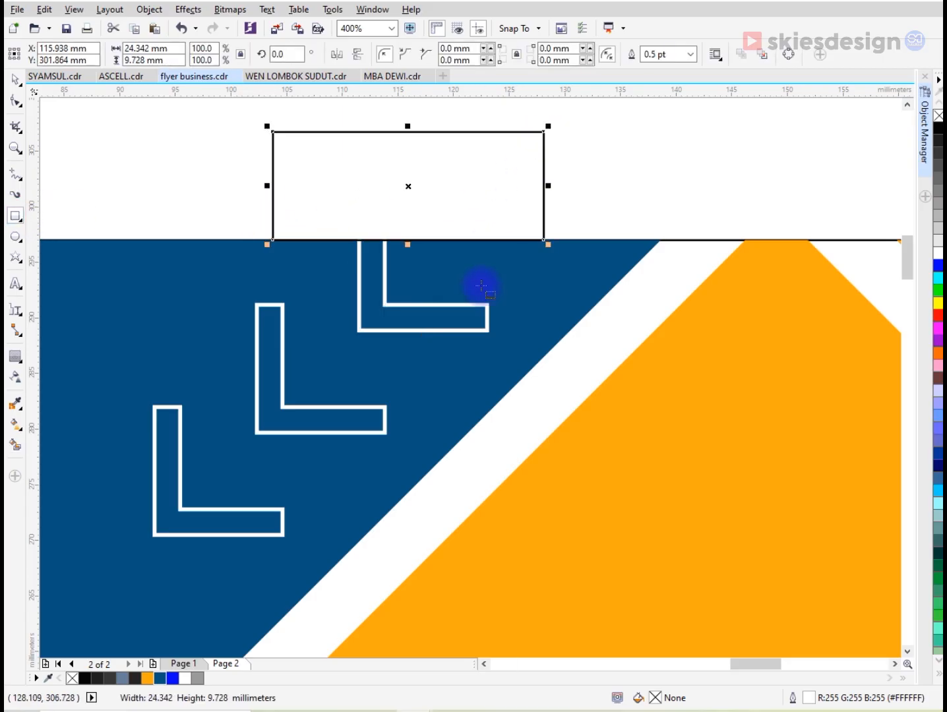
key("space")
left_click(482, 303, "shift")
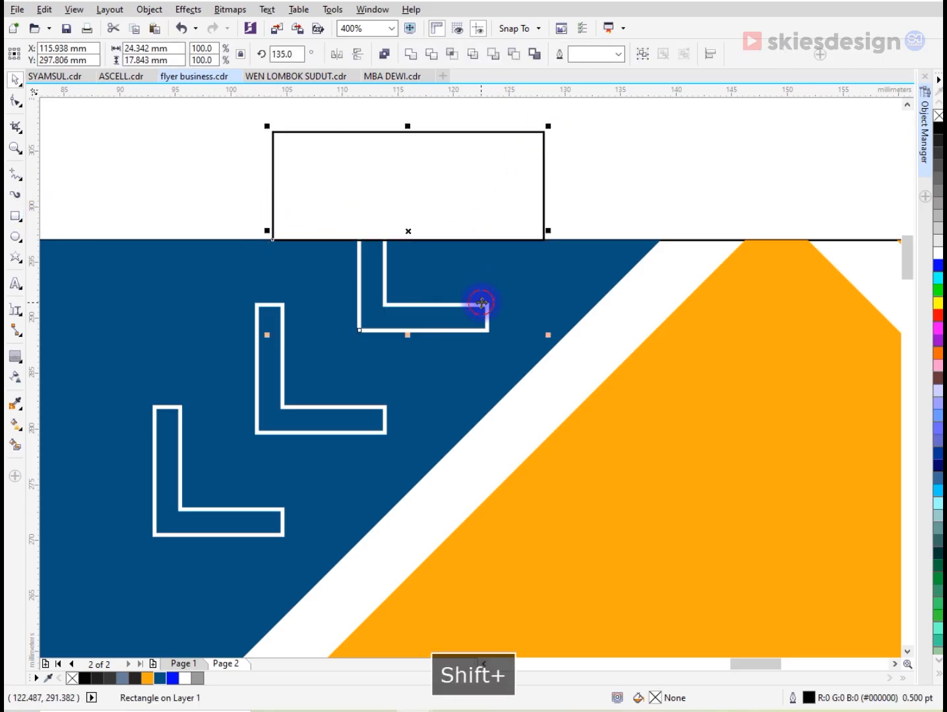
left_click(513, 54)
left_click(537, 202)
- Move the reference flyer image closer to the page and fit both side by side in view
scroll(554, 205, "down", 4)
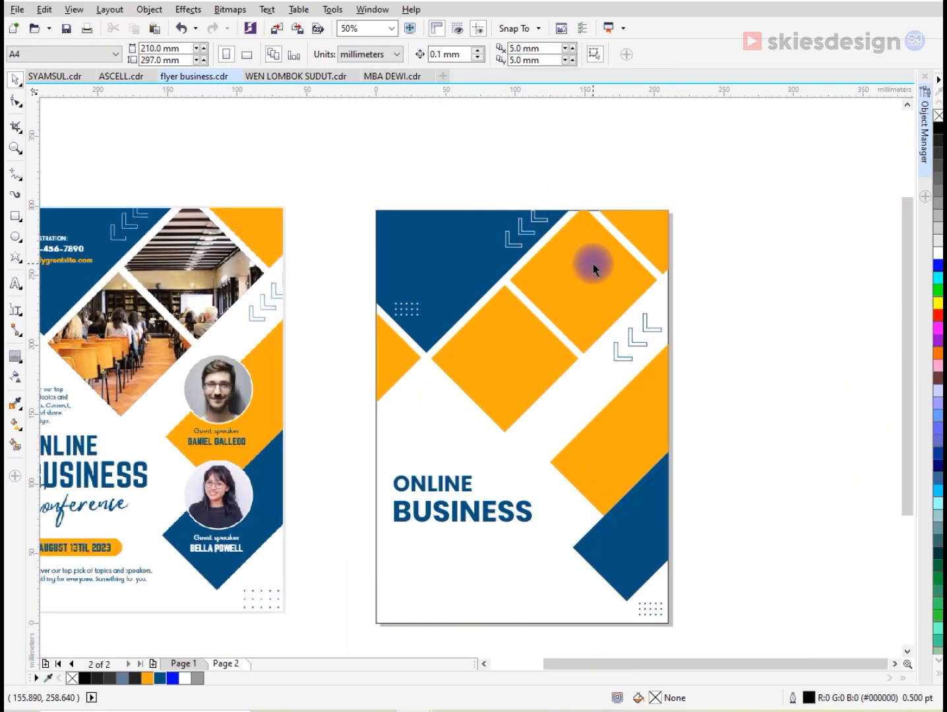
scroll(596, 264, "down", 1)
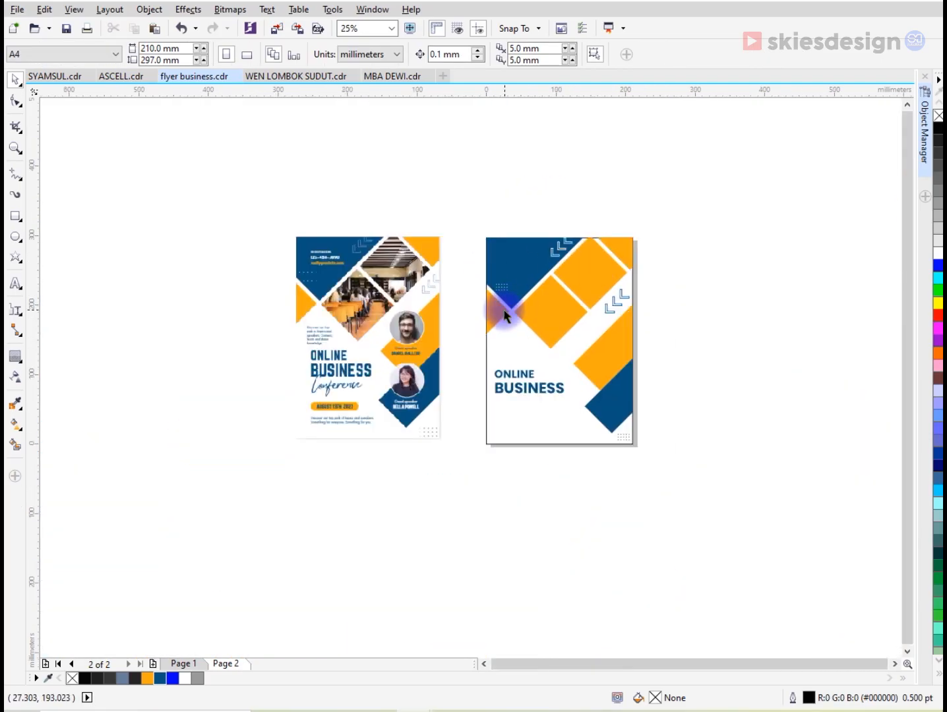
left_click_drag(435, 274, 461, 276)
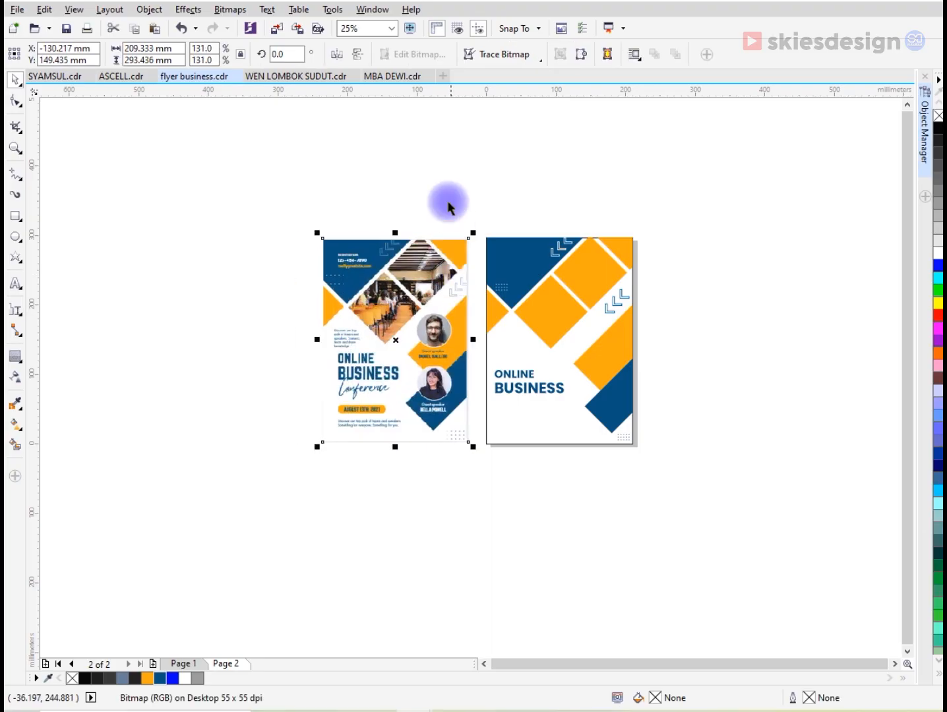
left_click(329, 218)
key("z")
left_click_drag(302, 213, 644, 452)
left_click(15, 80)
left_click(122, 132)
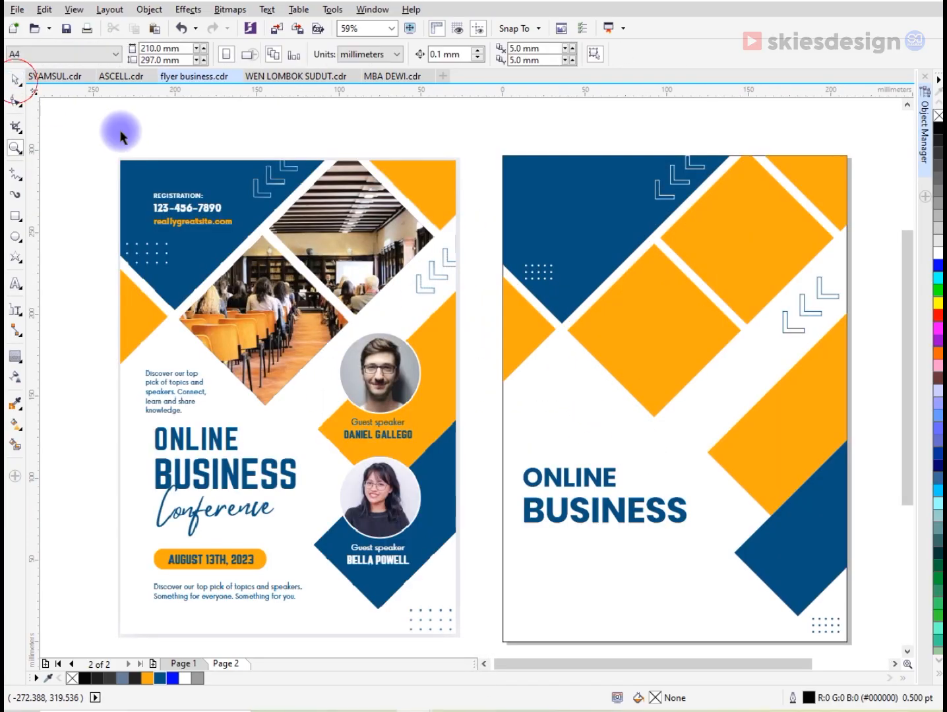
left_click_drag(668, 663, 680, 663)
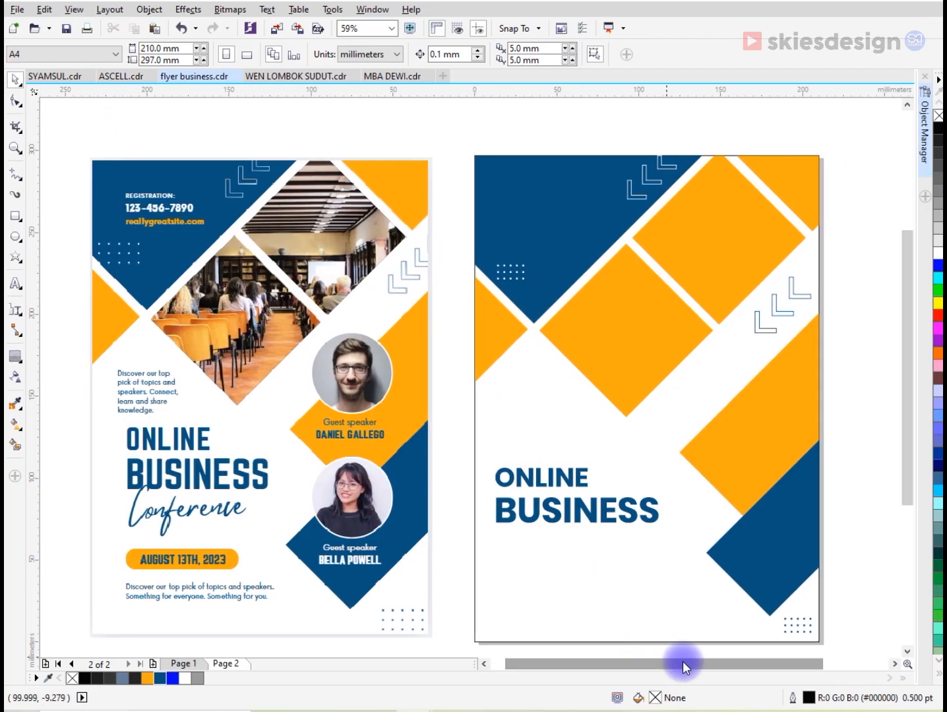
- Draw a circle about 51 mm across over the orange band's left edge and fill it dark blue
left_click(16, 236)
left_click_drag(694, 373, 757, 412)
key("space")
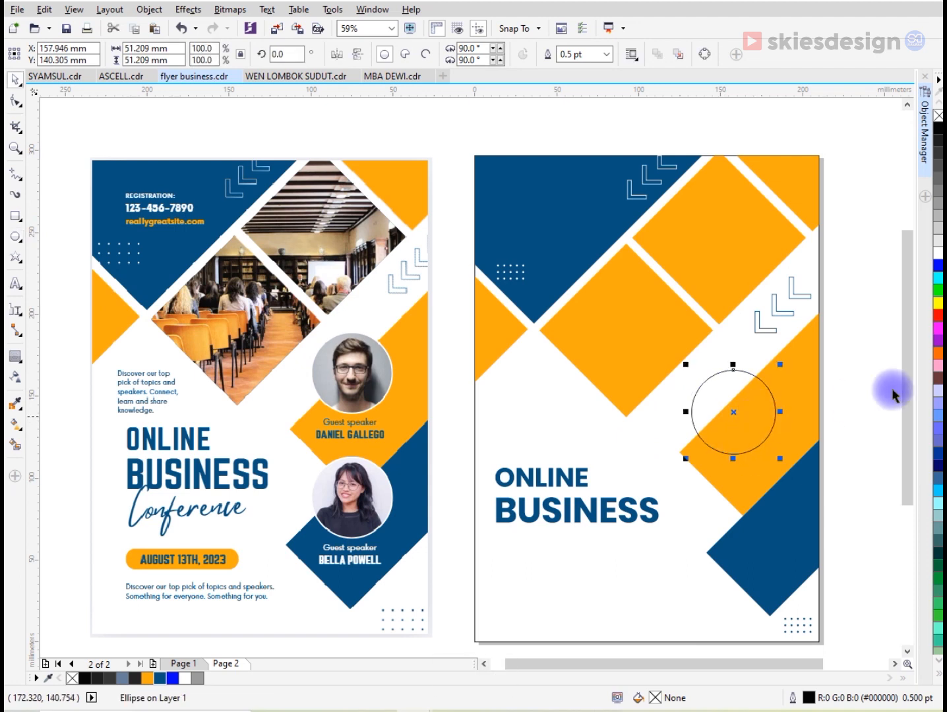
left_click(161, 677)
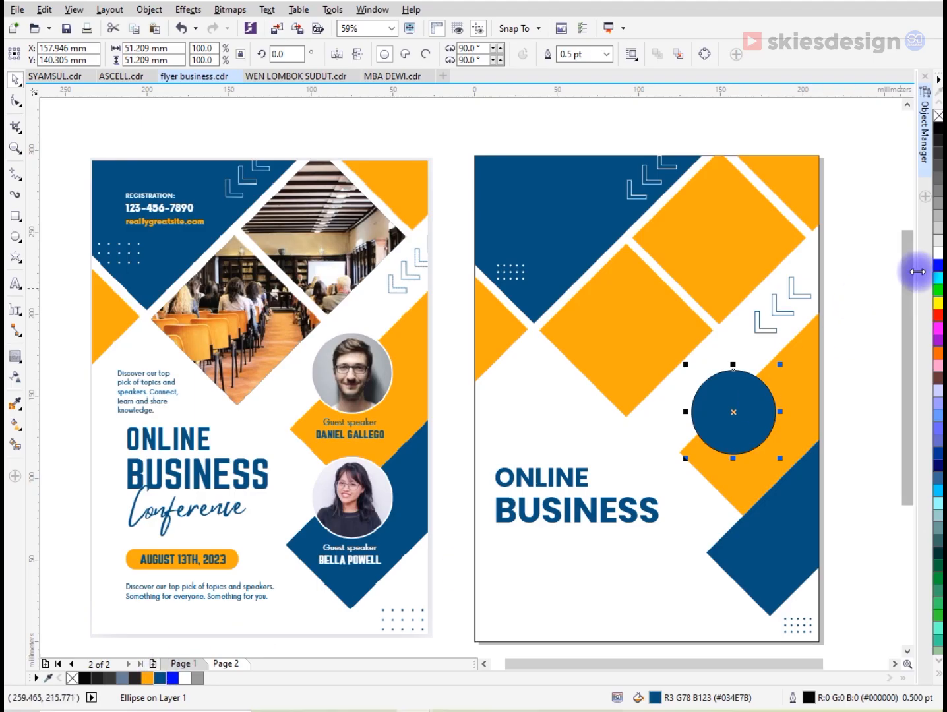
- Give the dark blue circle a white outline 4.0 pt wide
right_click(937, 253)
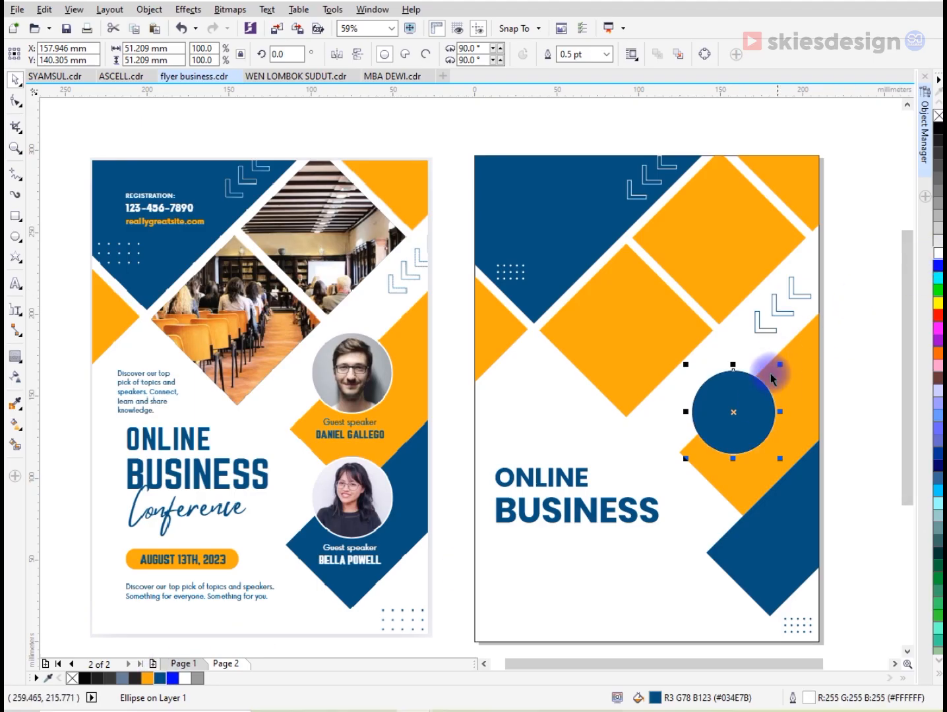
left_click(606, 54)
left_click(602, 135)
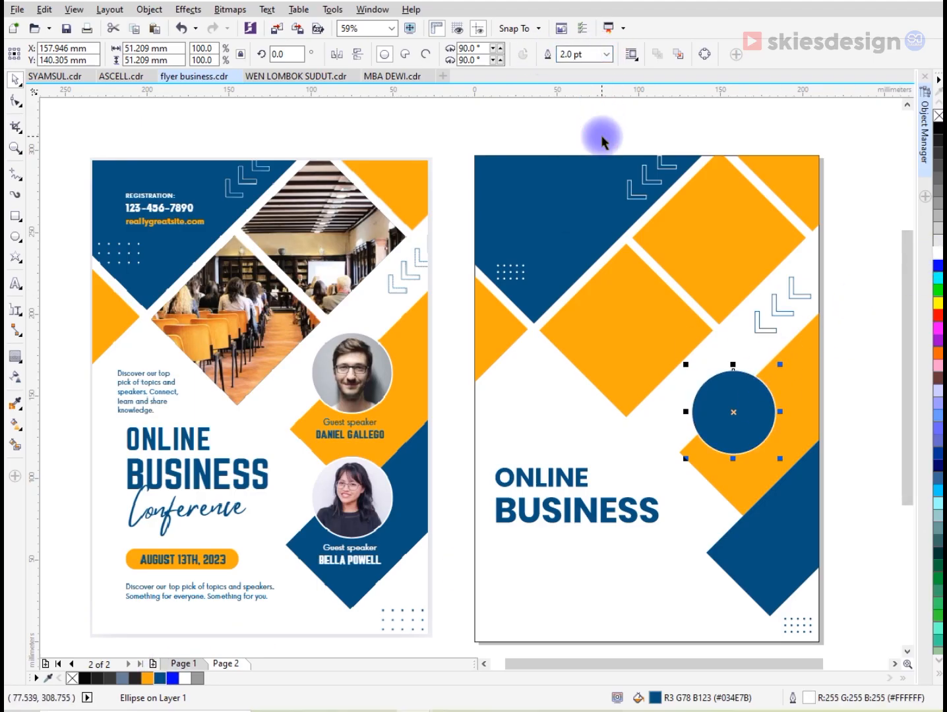
left_click(607, 55)
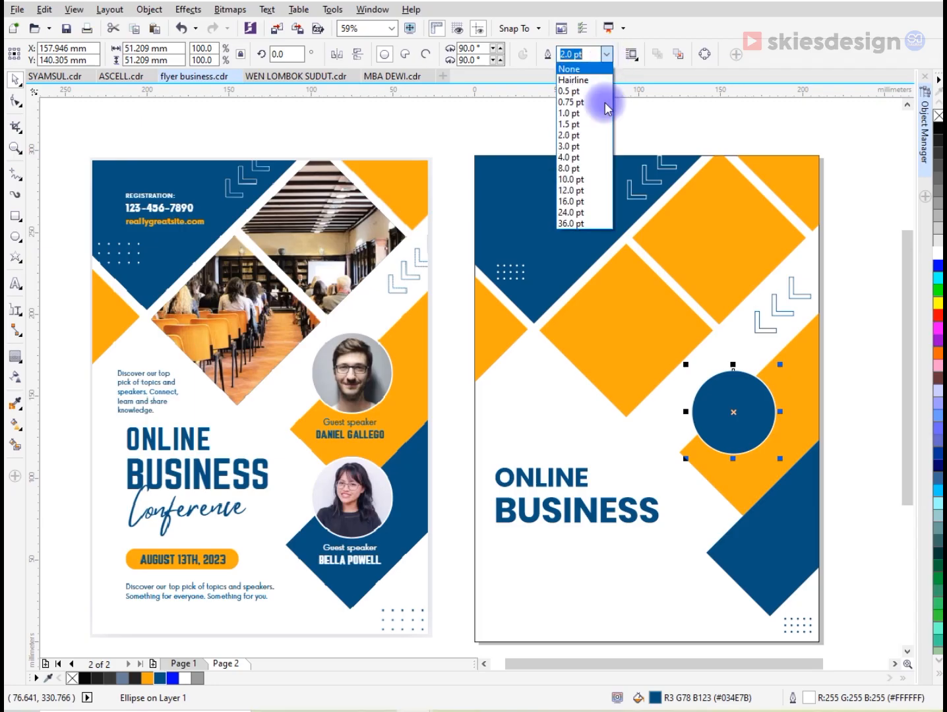
left_click(602, 155)
- Copy the circle below itself over the lower blue shape and shrink both circles to about 38 mm across
left_click_drag(750, 415, 744, 524)
left_click(760, 432, "shift")
left_click_drag(779, 567, 758, 519)
left_click_drag(736, 410, 748, 413)
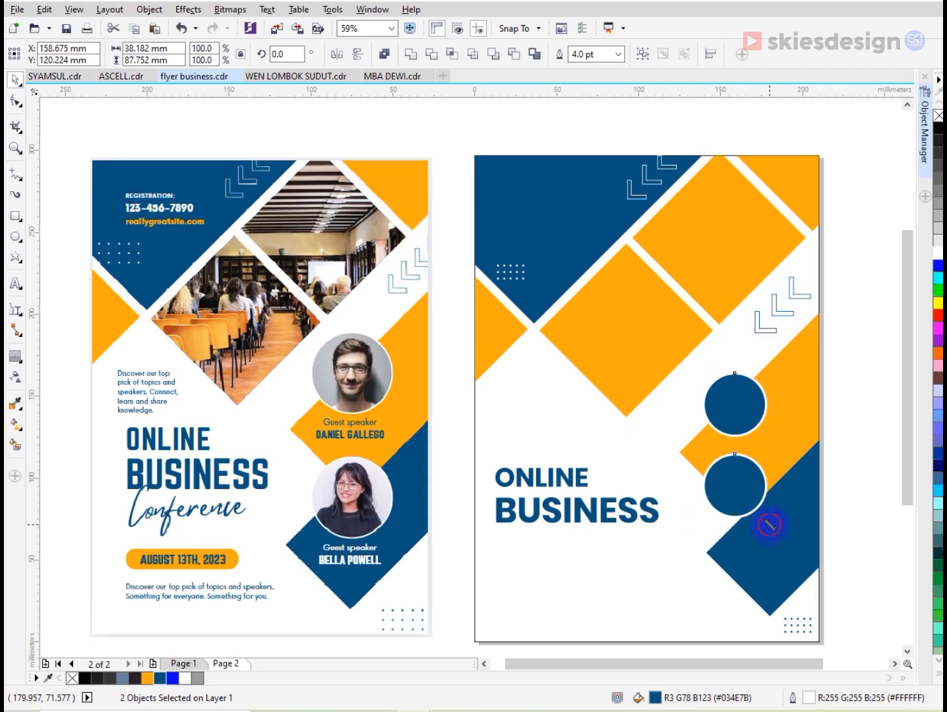